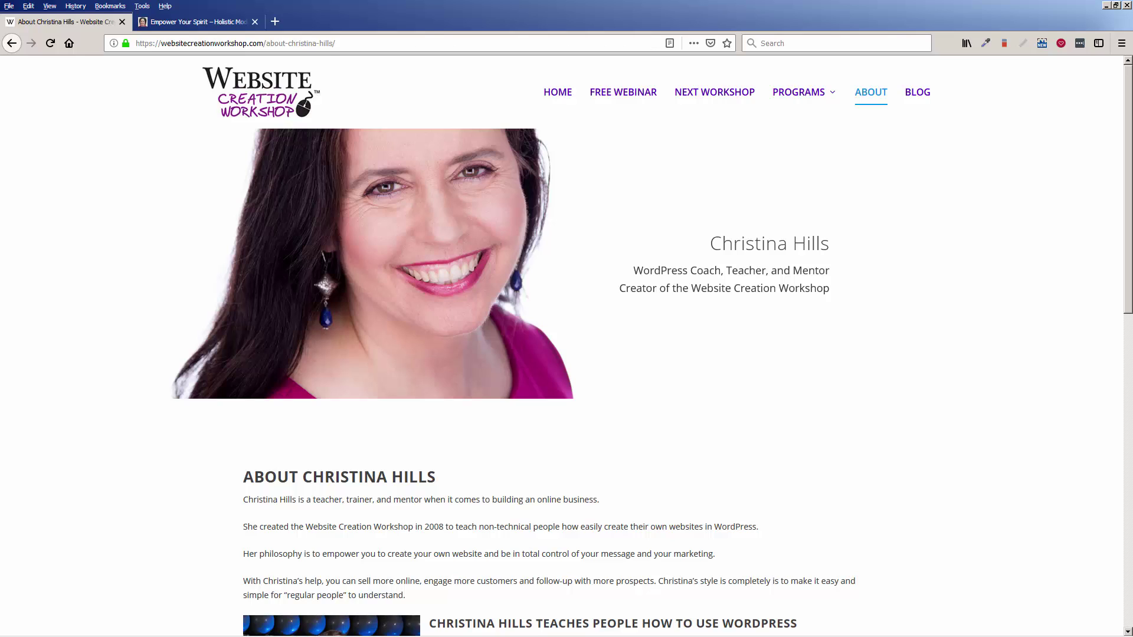
Step: Go to the Website Creation Workshop blog and find the 'How to Update WordPress to the Newest Version' post
left_click(912, 94)
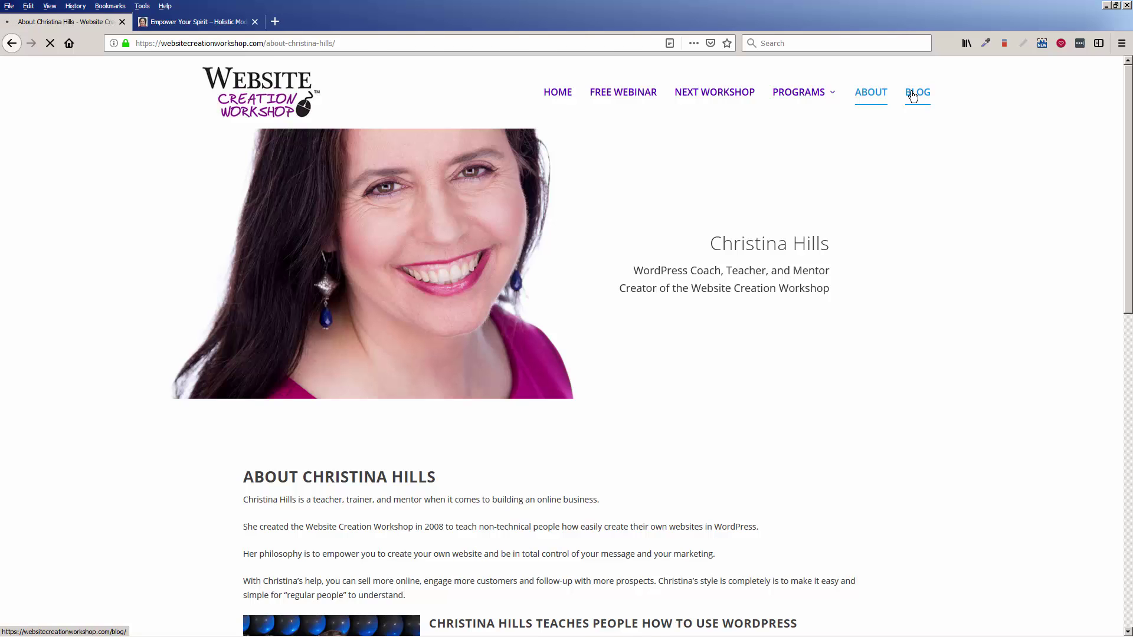
scroll(885, 295, "down", 15)
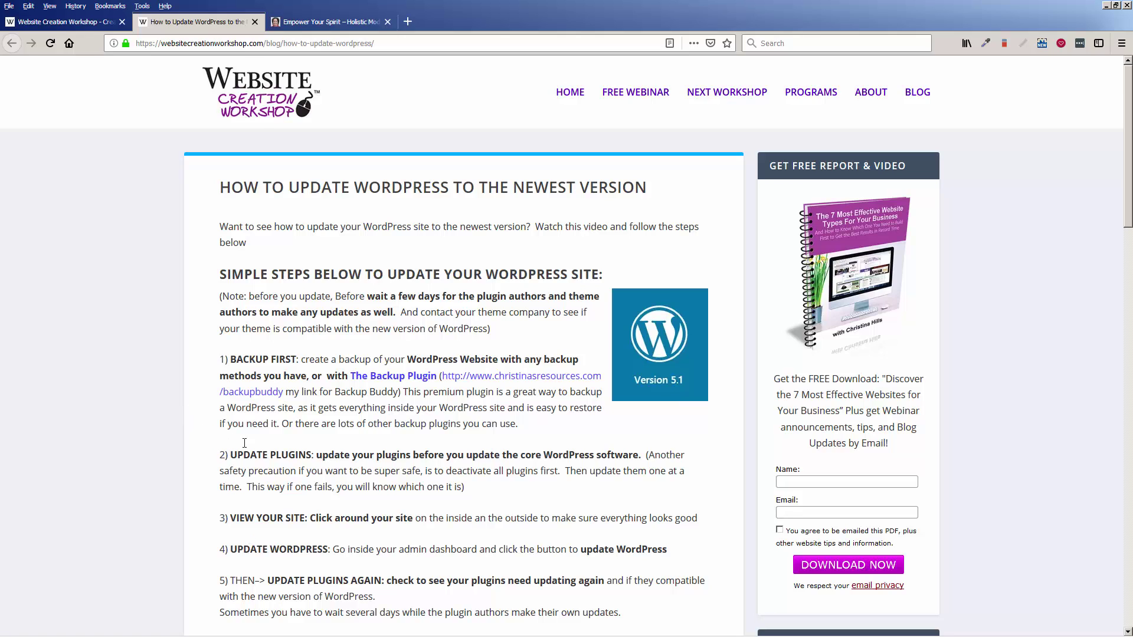
Step: On the client site's WordPress Updates page, dismiss the Pure & Simple theme and Jetpack backup notices
left_click(295, 24)
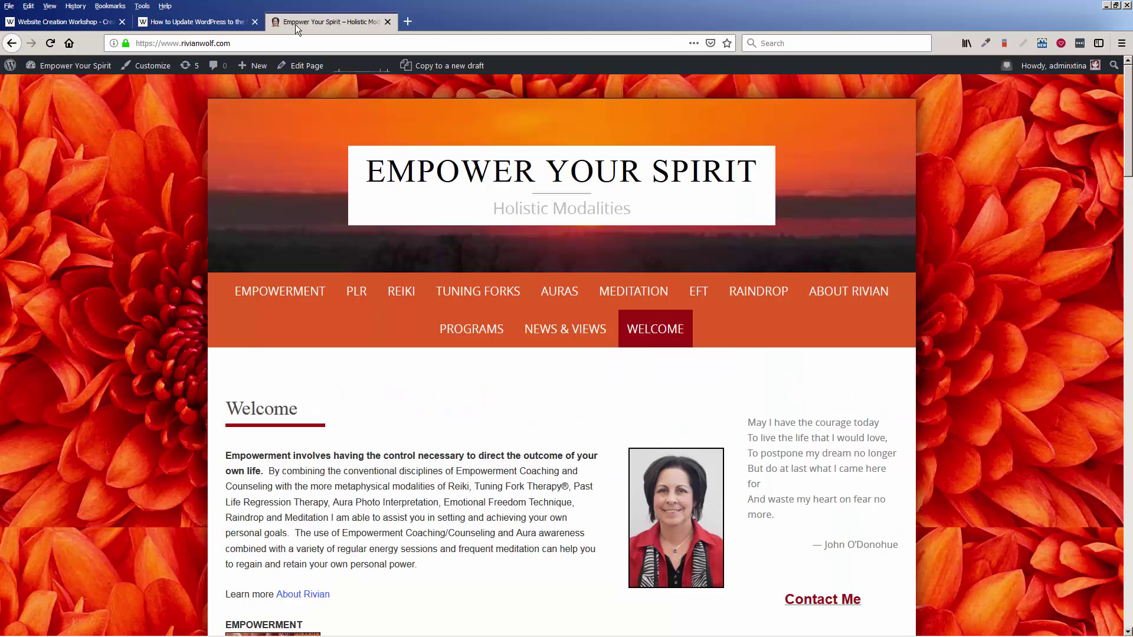
left_click(189, 70)
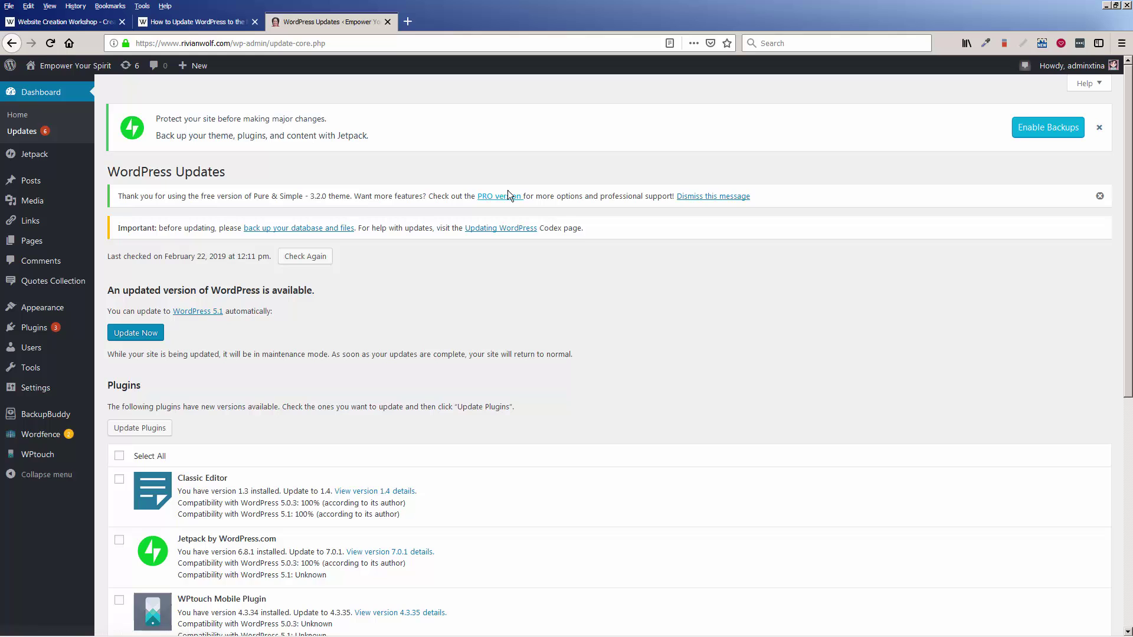
left_click(1100, 196)
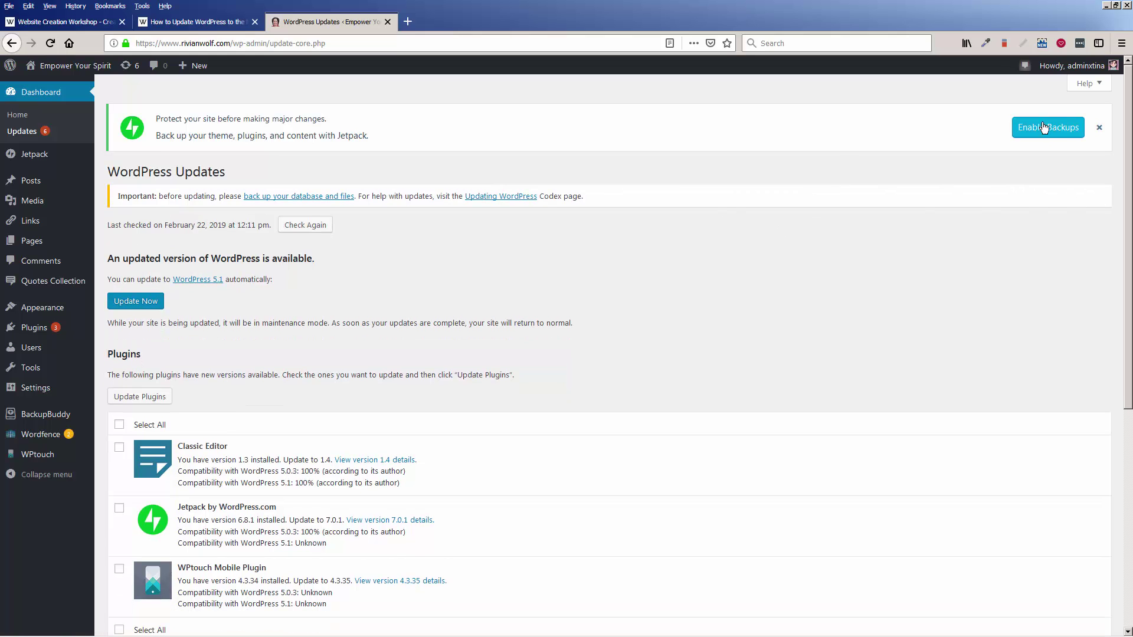
left_click(1098, 128)
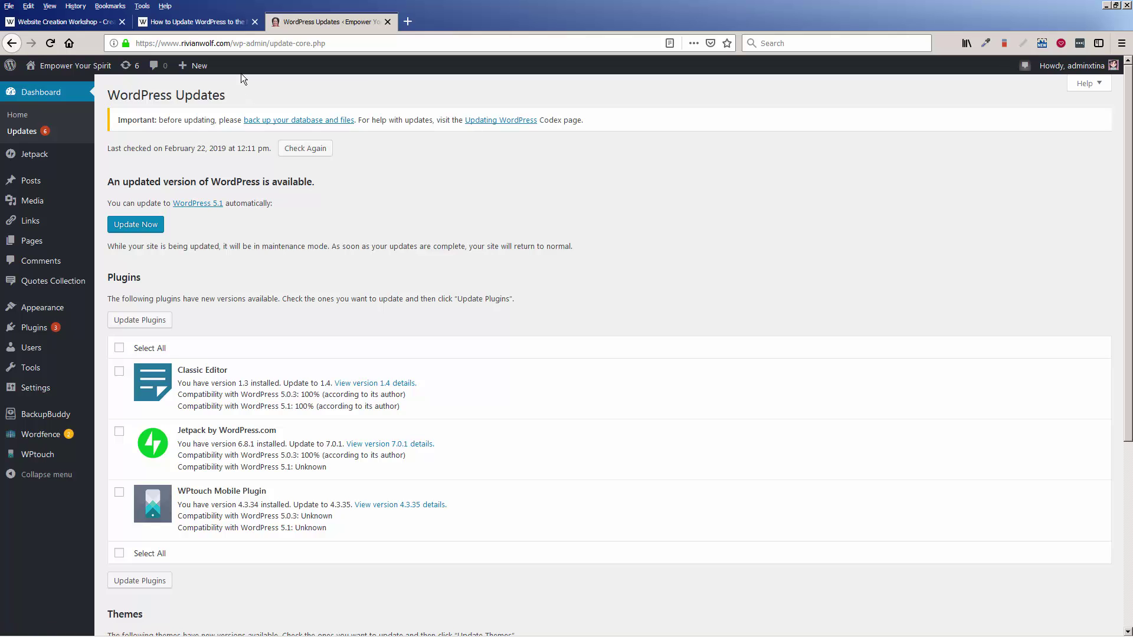
Step: Read the article's next update step, then go back to the WordPress Updates page
left_click(220, 24)
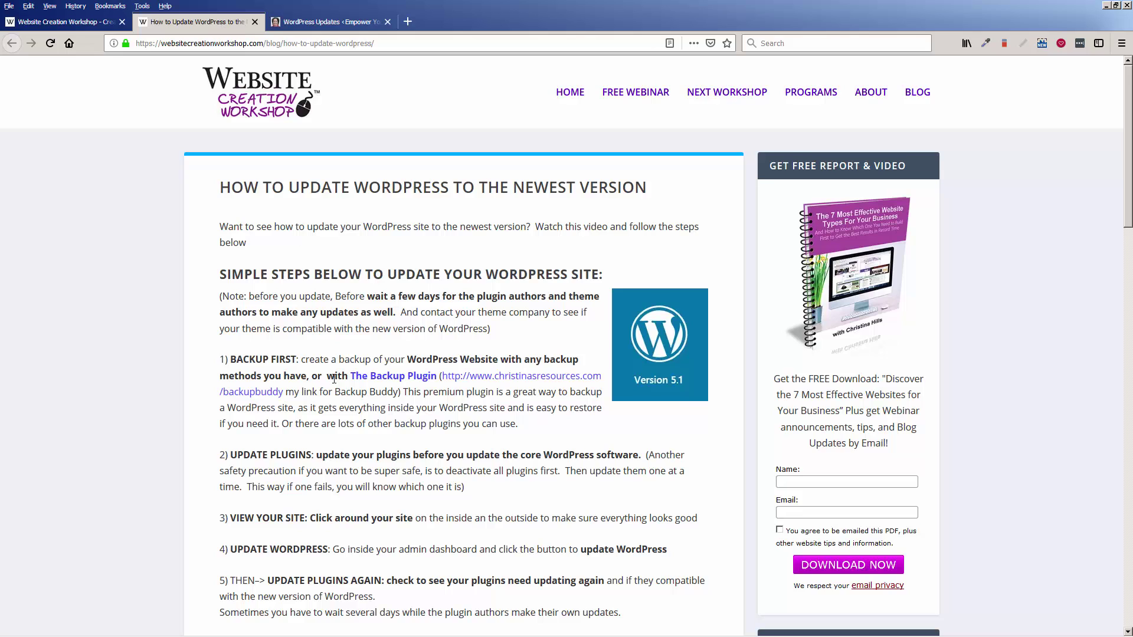
scroll(334, 378, "down", 5)
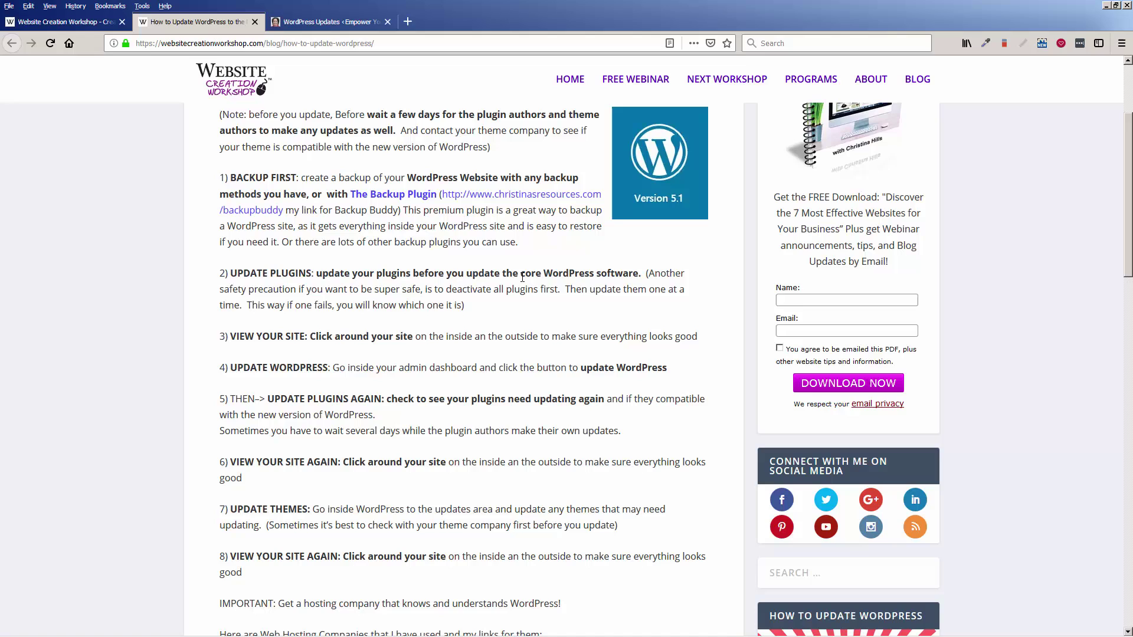
left_click(331, 23)
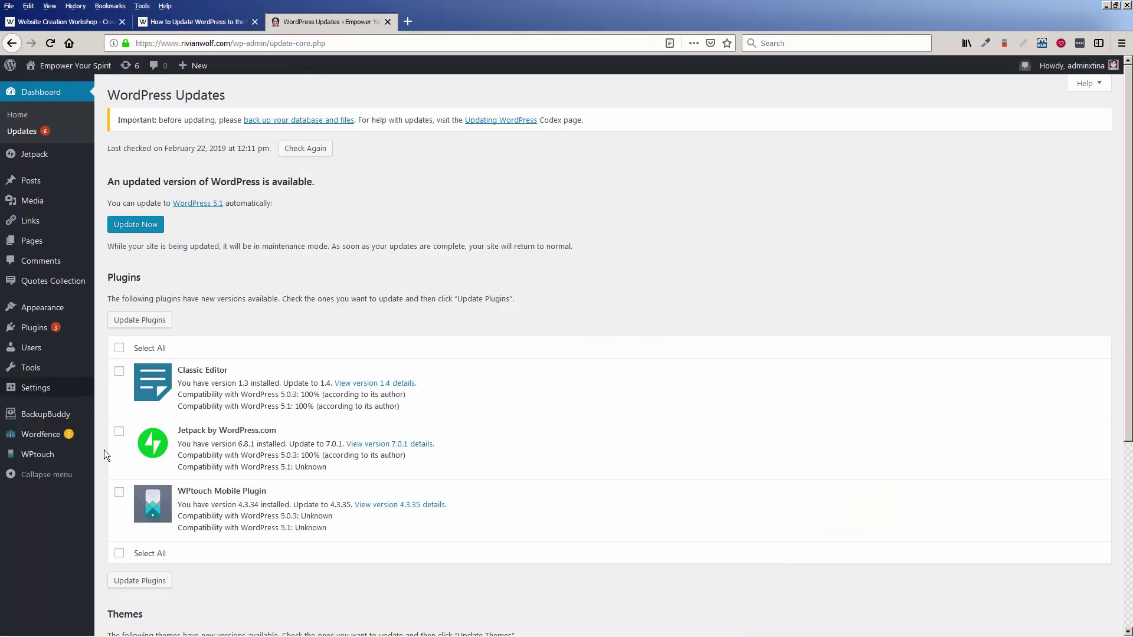
Step: Update the Classic Editor, Jetpack and WPtouch Mobile plugins together and dismiss the theme notice
left_click(120, 348)
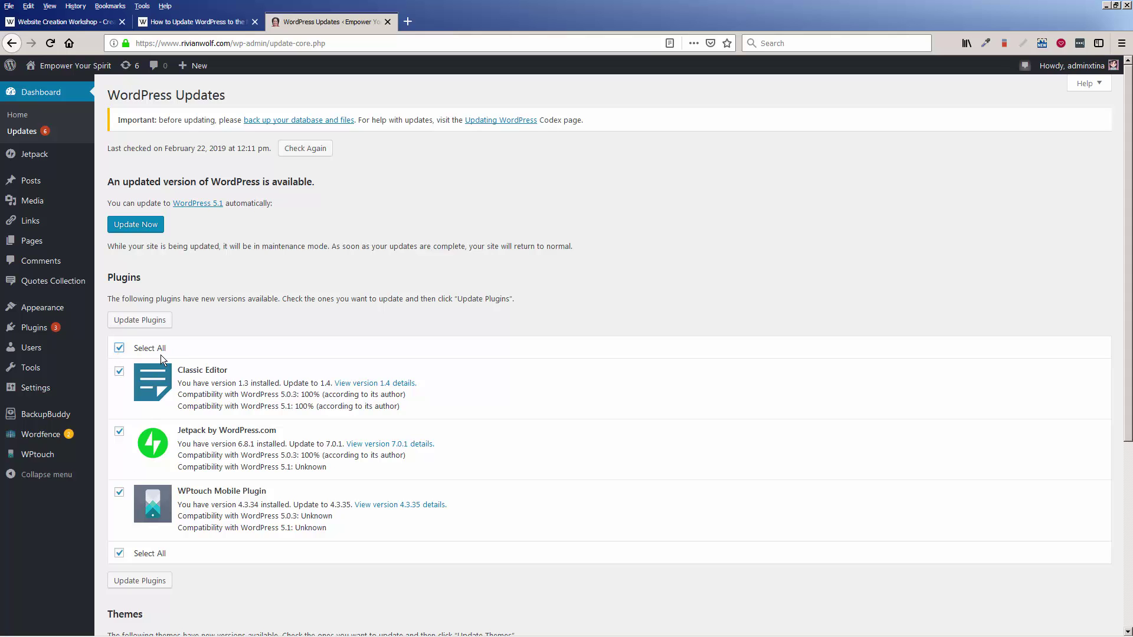
left_click(158, 324)
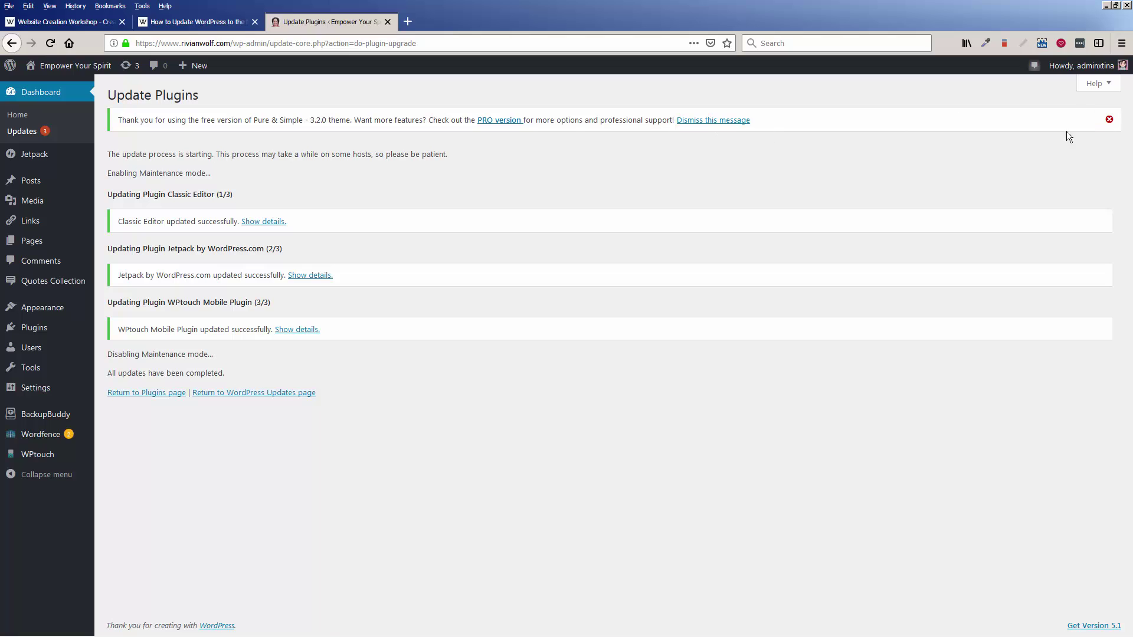
left_click(714, 120)
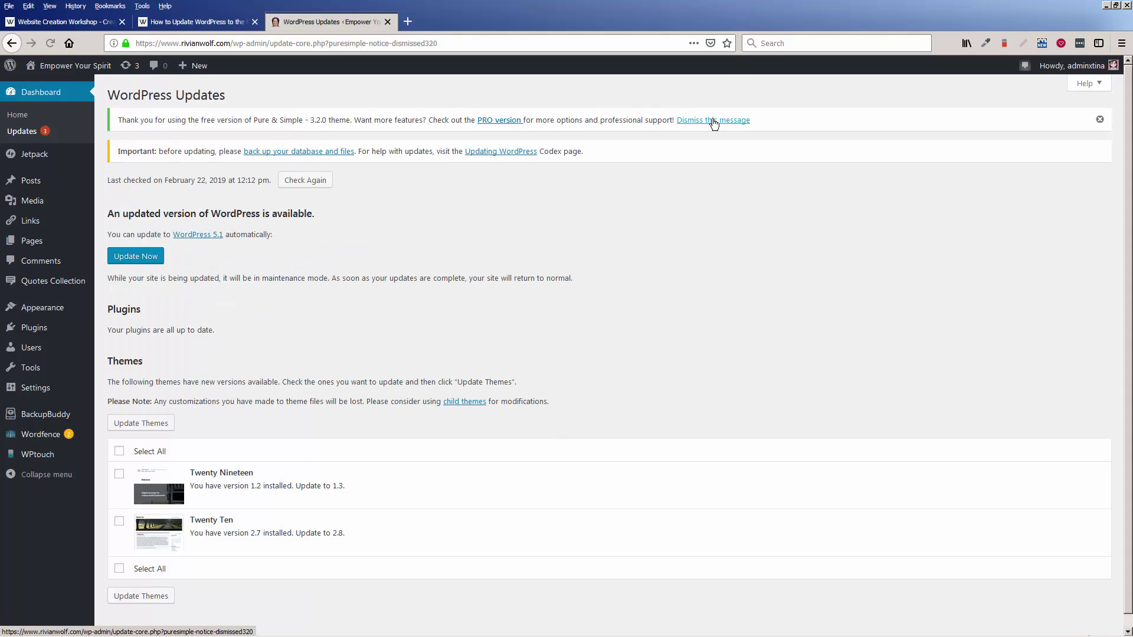
left_click(1100, 119)
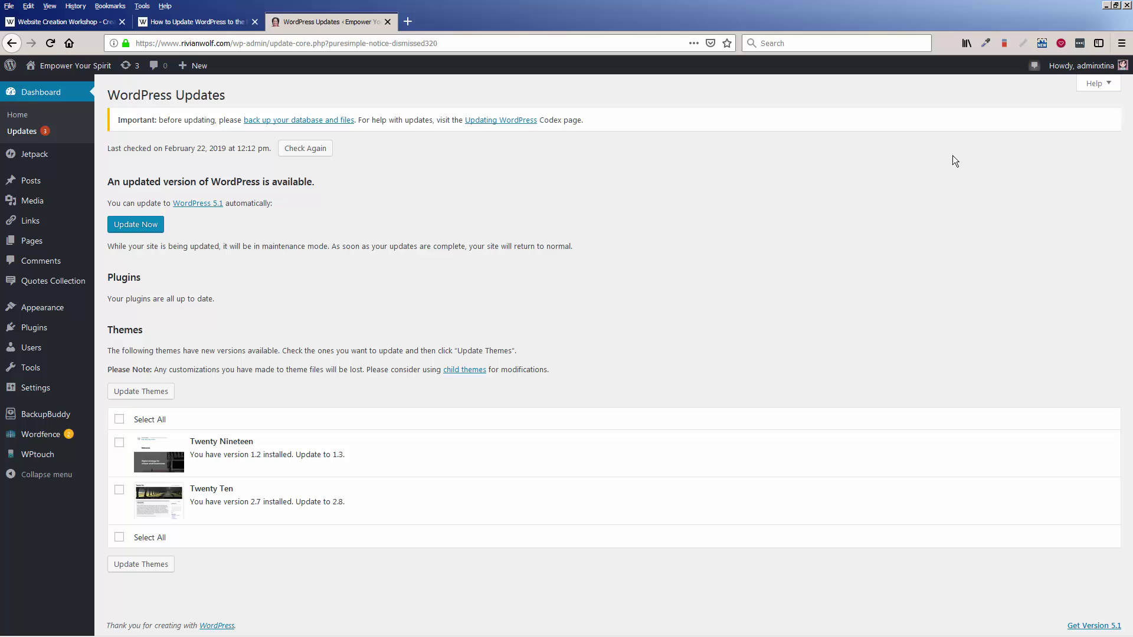
left_click(195, 22)
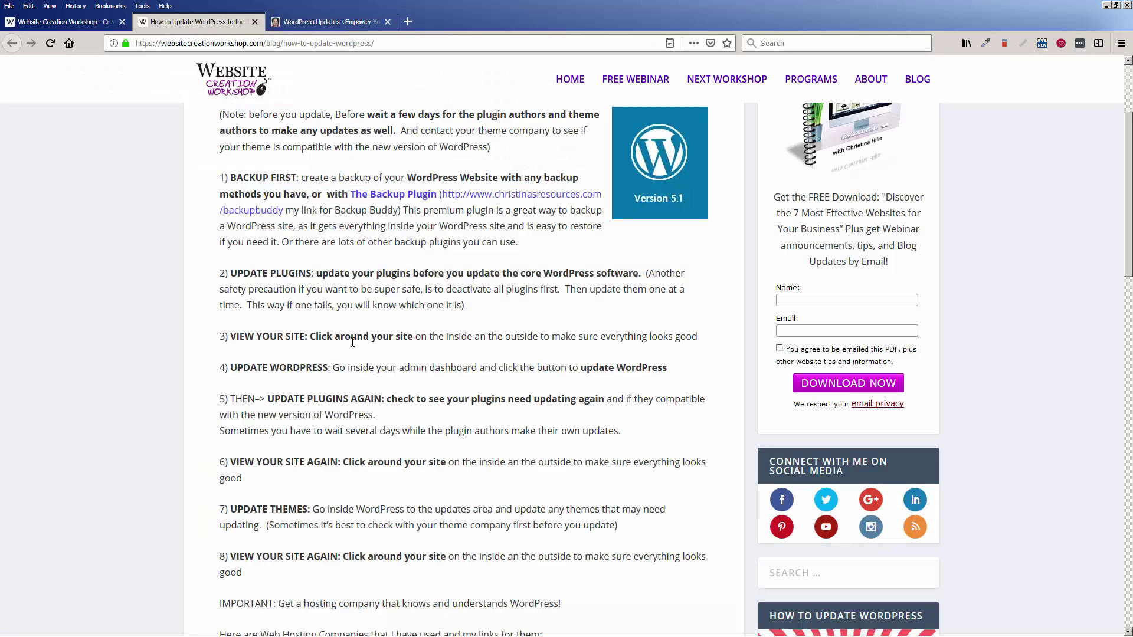
Step: Open the live Empower Your Spirit site in a new tab and browse its Programs and Auras pages
left_click(322, 22)
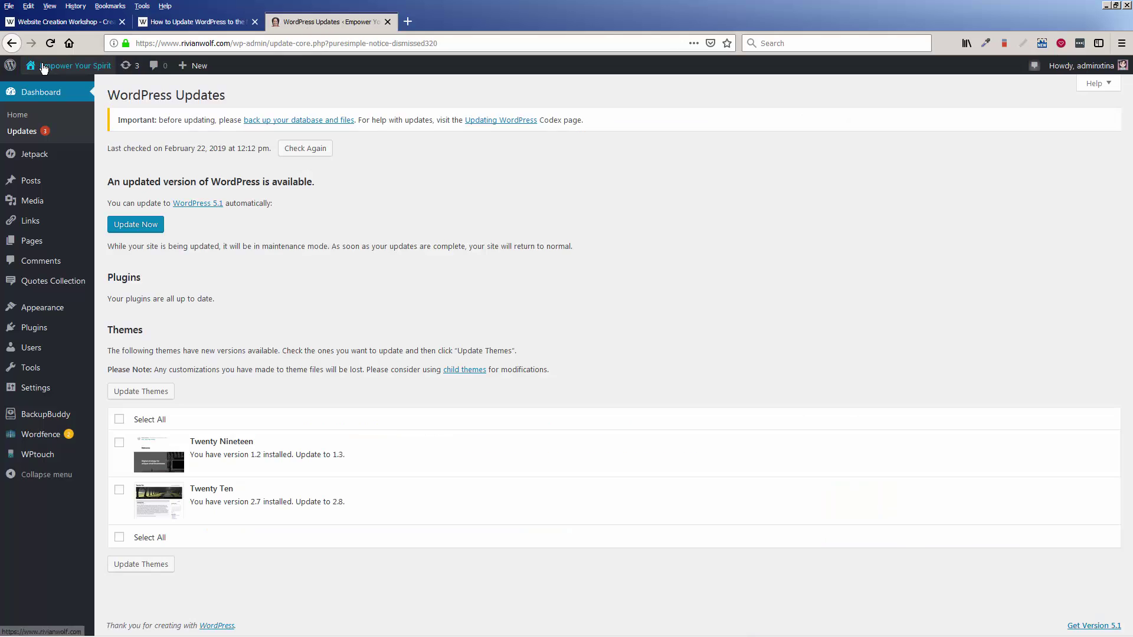
right_click(43, 69)
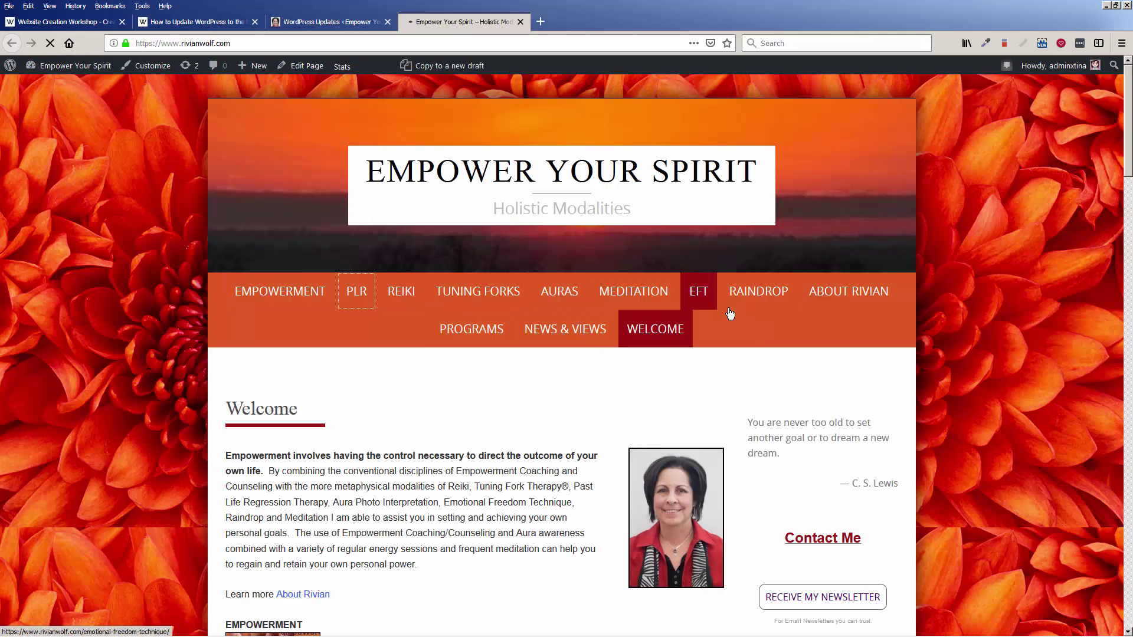
left_click(481, 329)
left_click(550, 293)
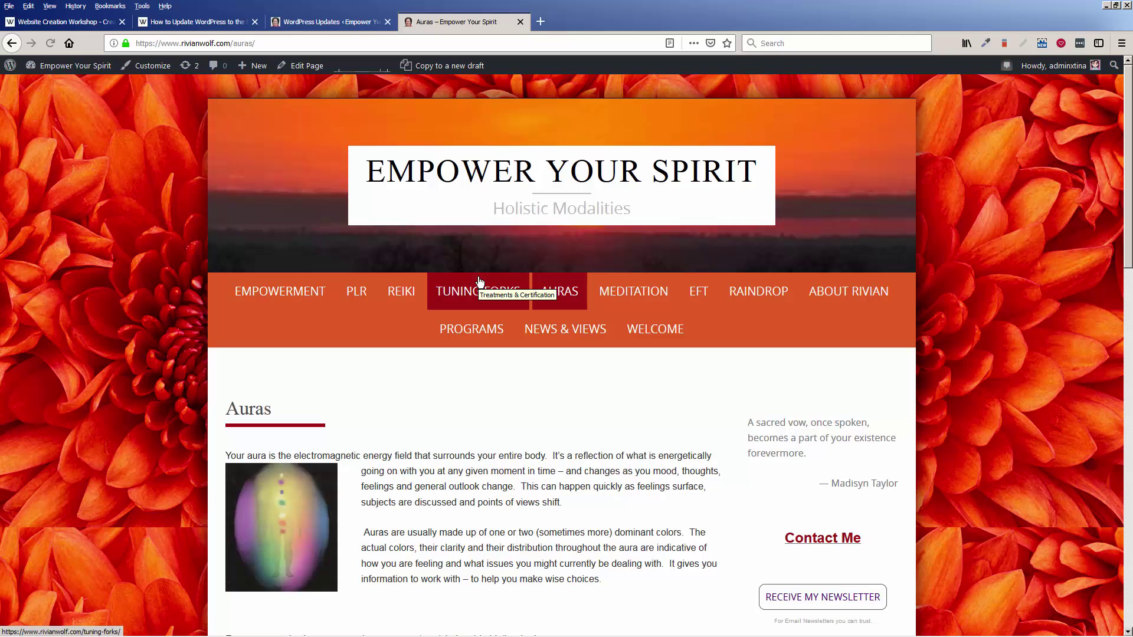
left_click(317, 23)
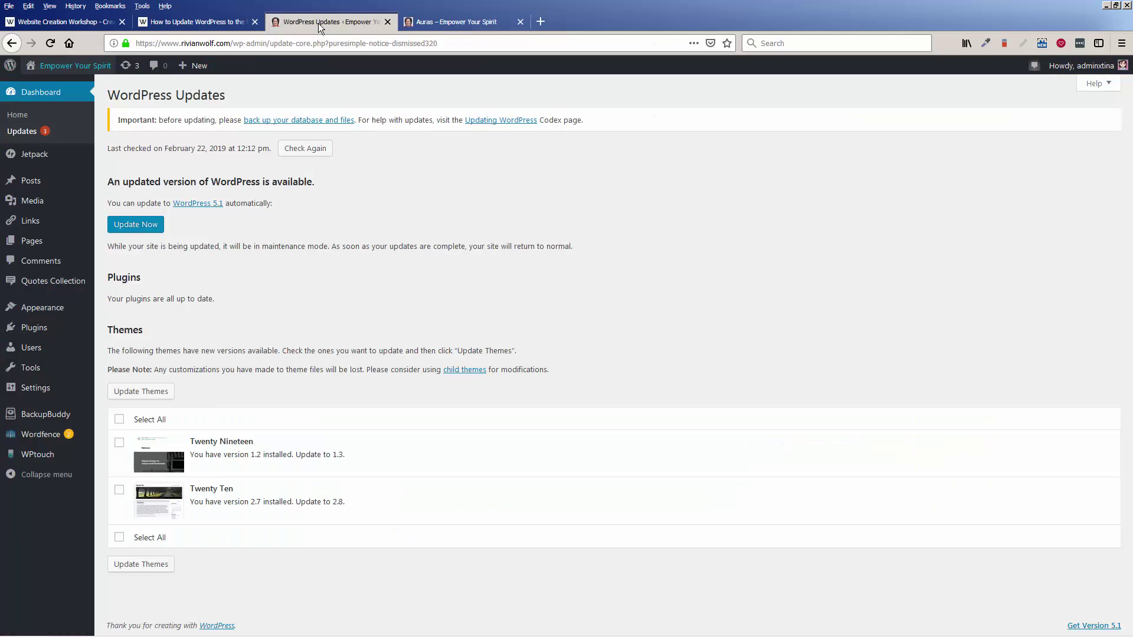
left_click(231, 21)
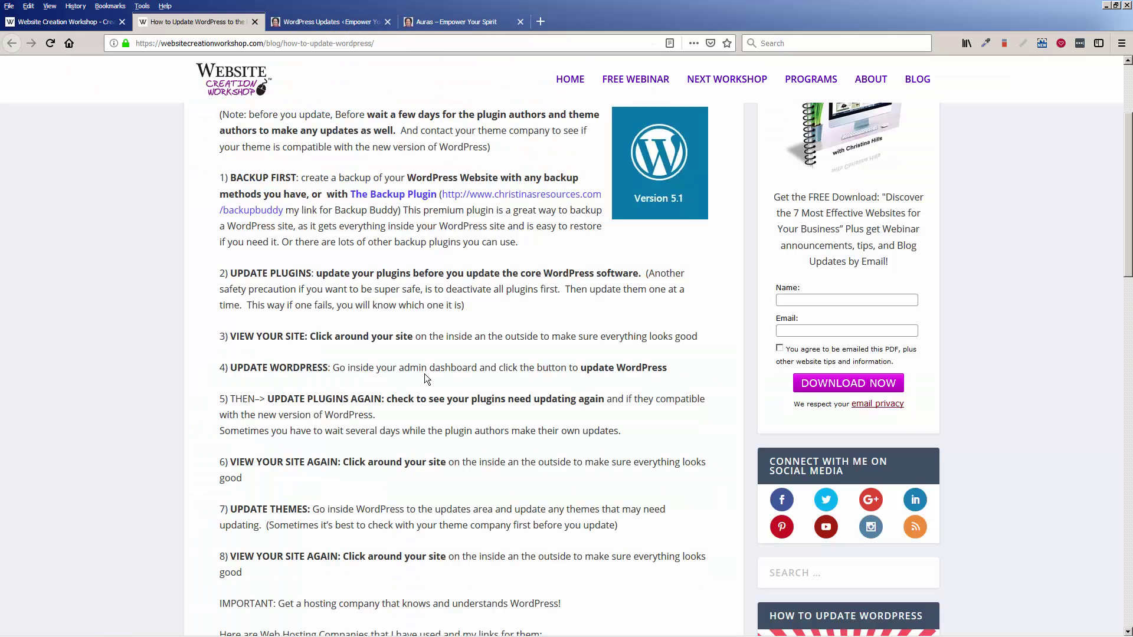
left_click(334, 23)
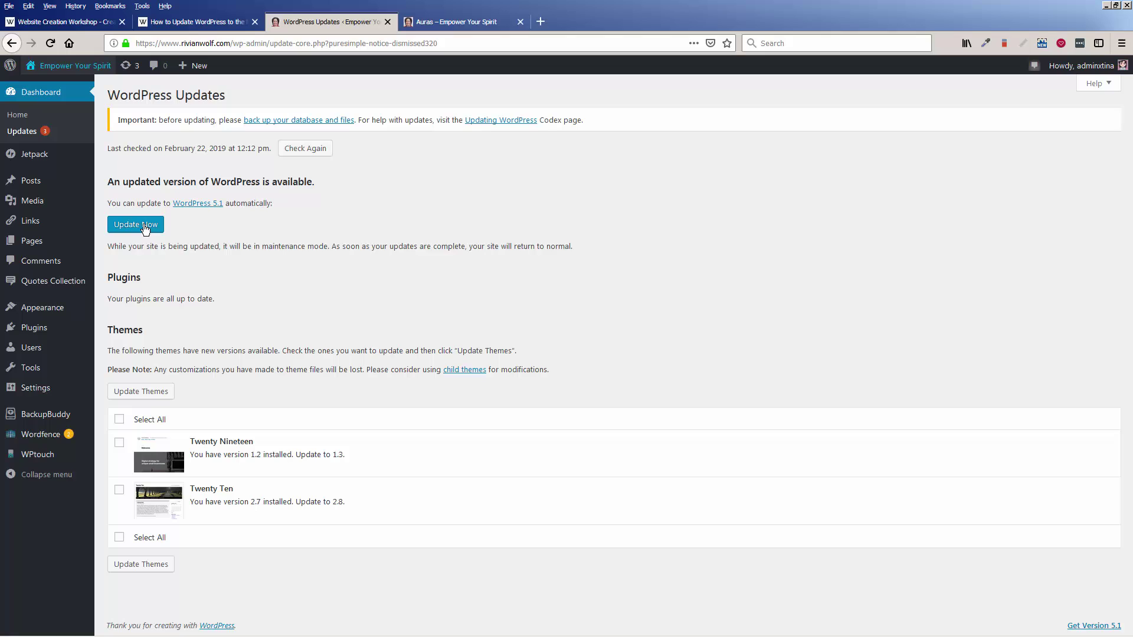
Step: Upgrade the client site's WordPress core to version 5.1 from the Updates page
left_click(19, 116)
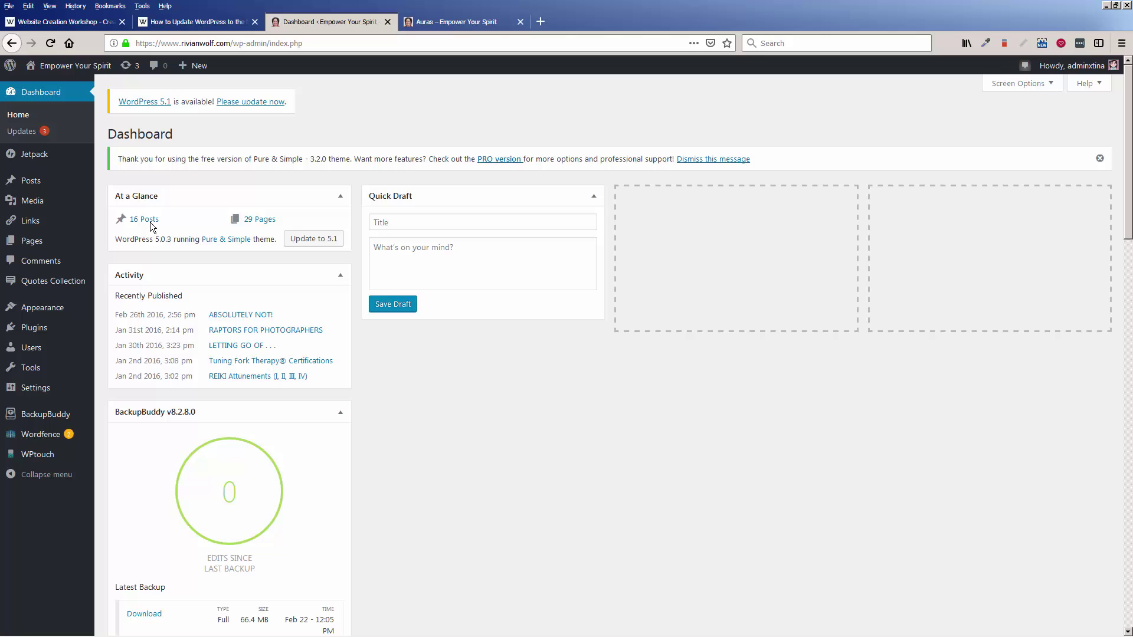
left_click(43, 133)
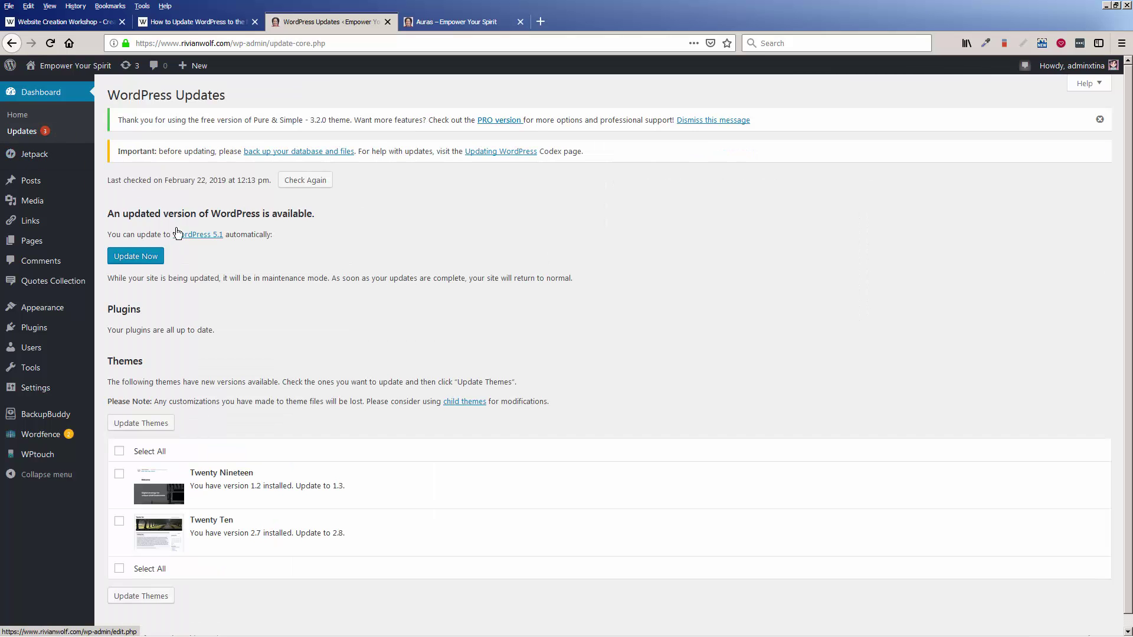
left_click(197, 22)
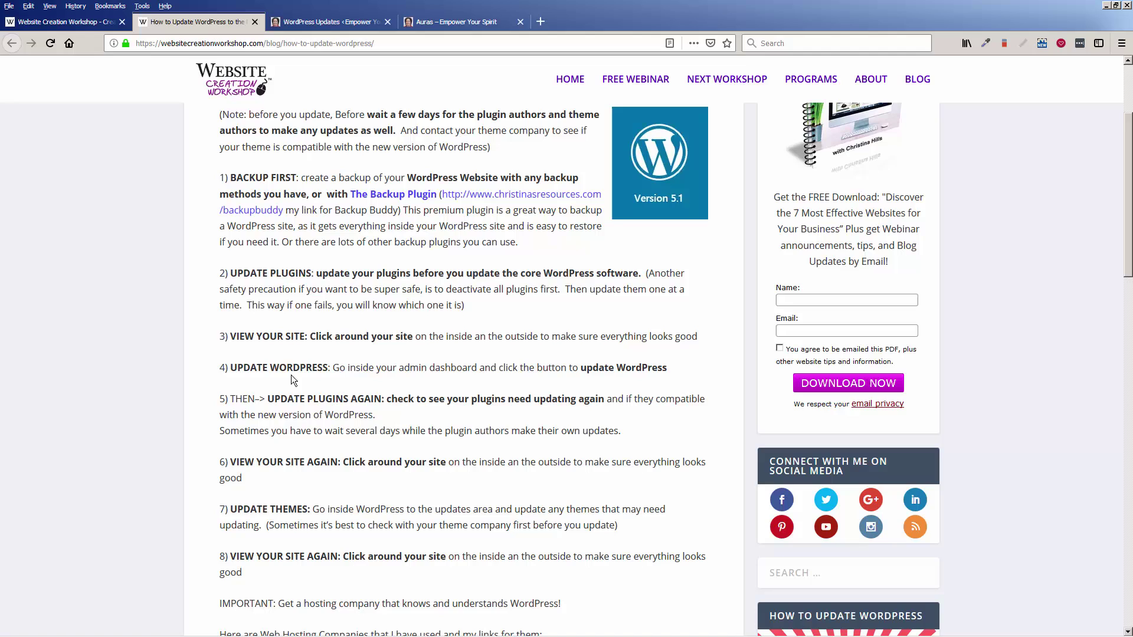
left_click(300, 24)
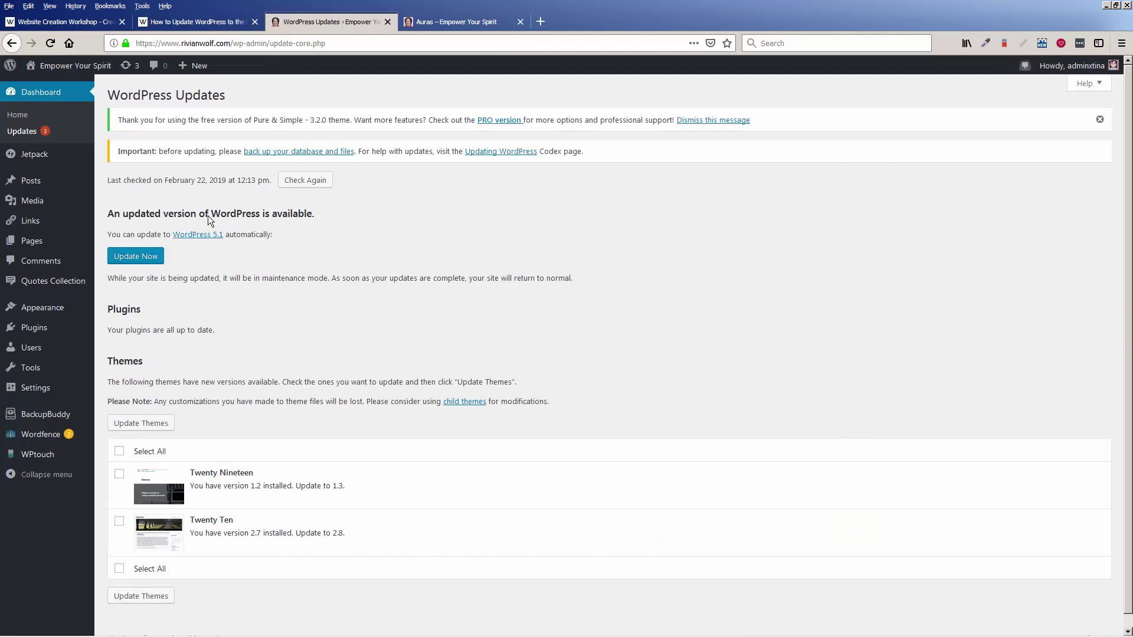
left_click(141, 258)
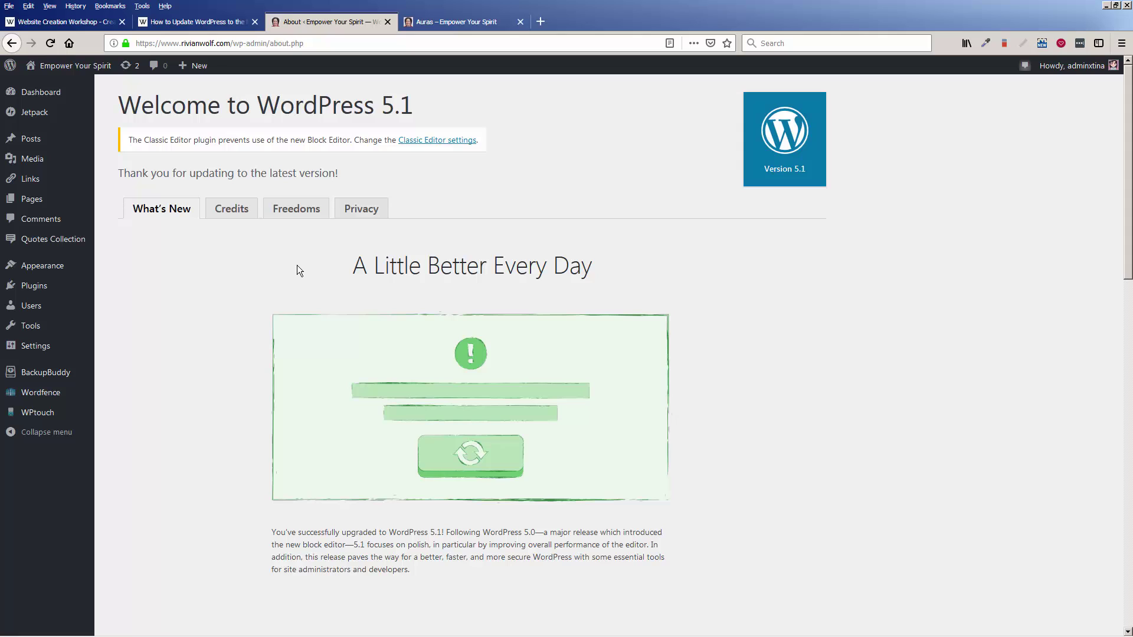
mouse_move(10, 66)
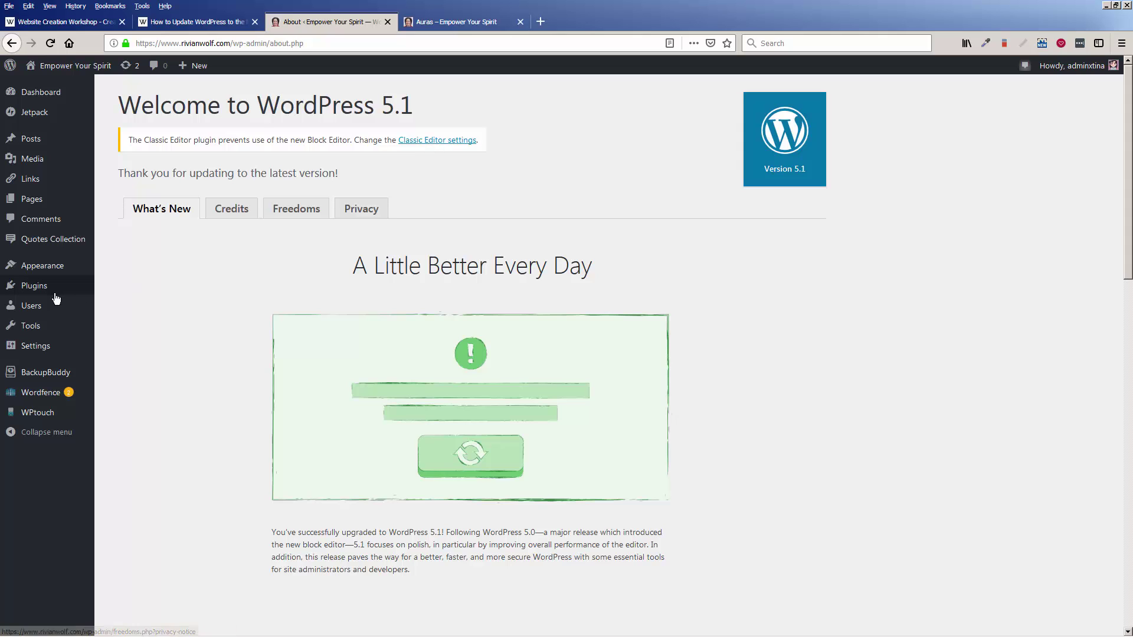
mouse_move(50, 293)
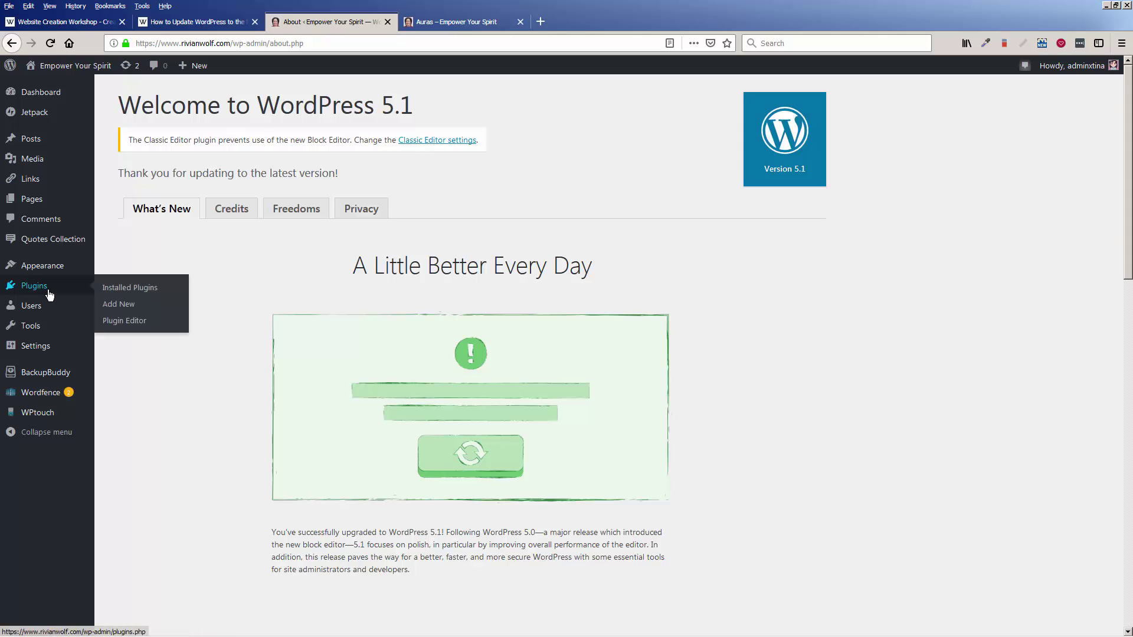
Step: Confirm in Classic Editor's Writing Settings that Classic Editor is the default editor for all users
left_click(116, 292)
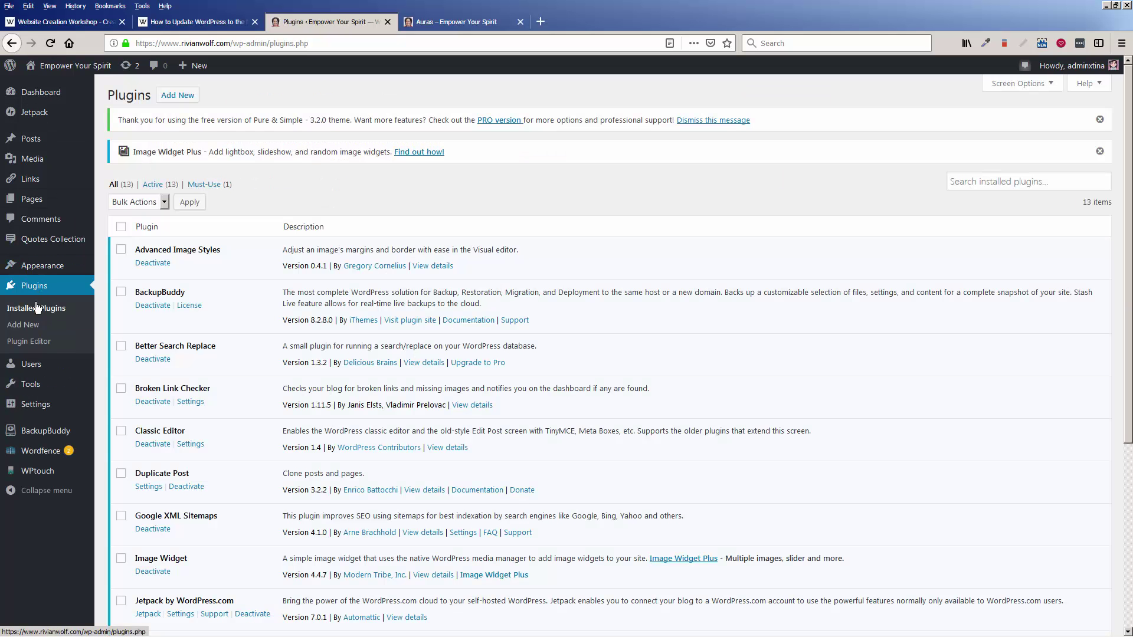
left_click(192, 447)
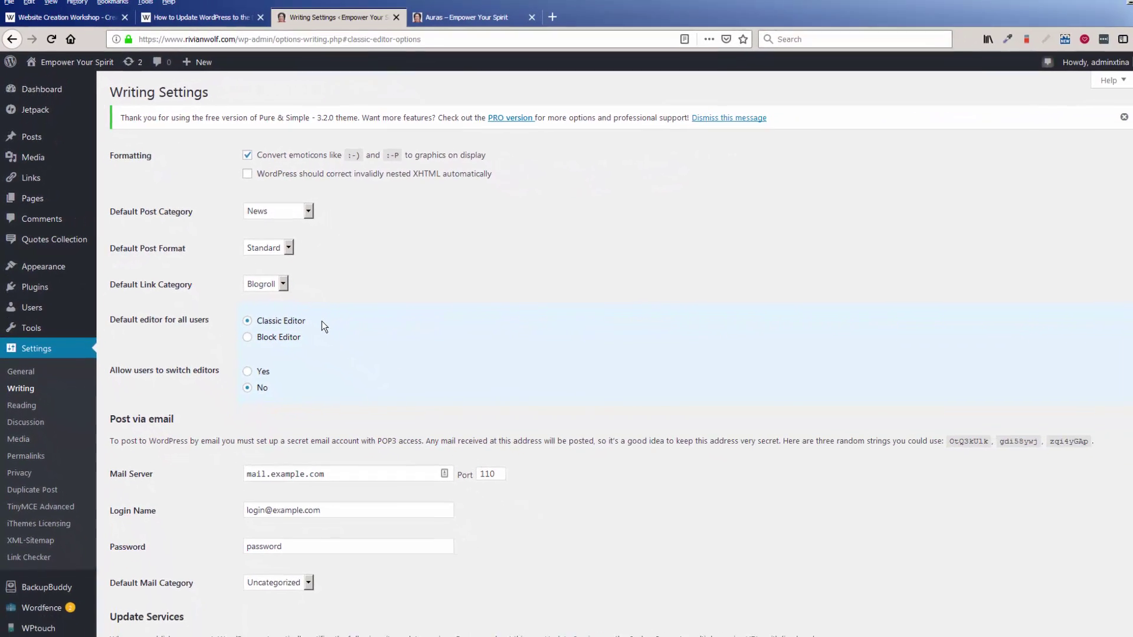
left_click(201, 17)
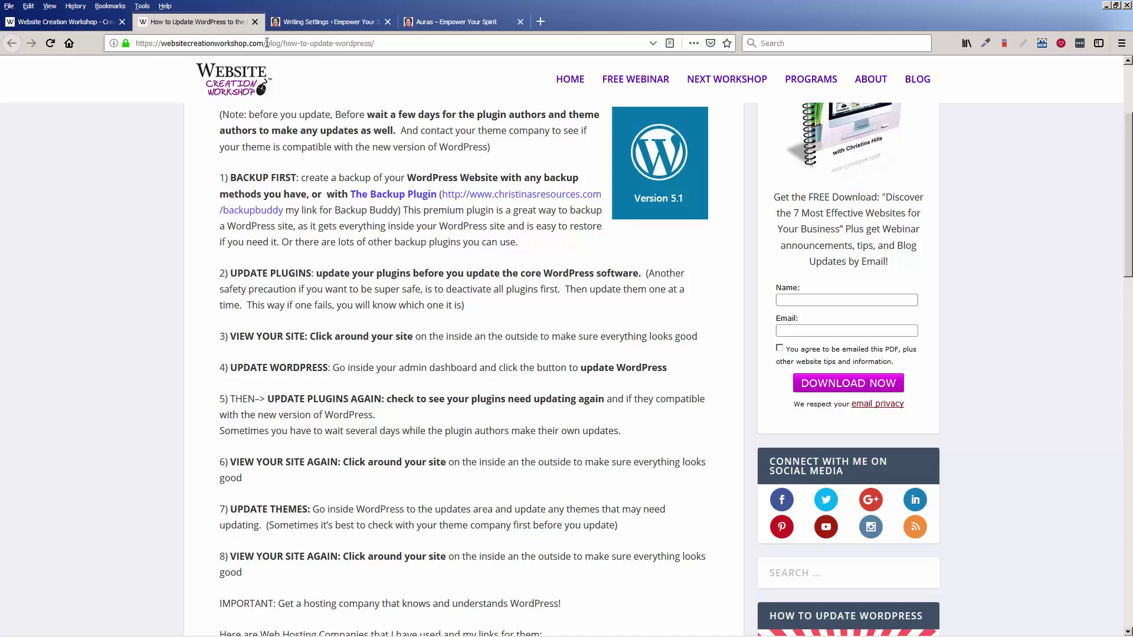
Step: Review the Updates page: WordPress 5.1 installed, plugins current, two theme updates pending
left_click(306, 22)
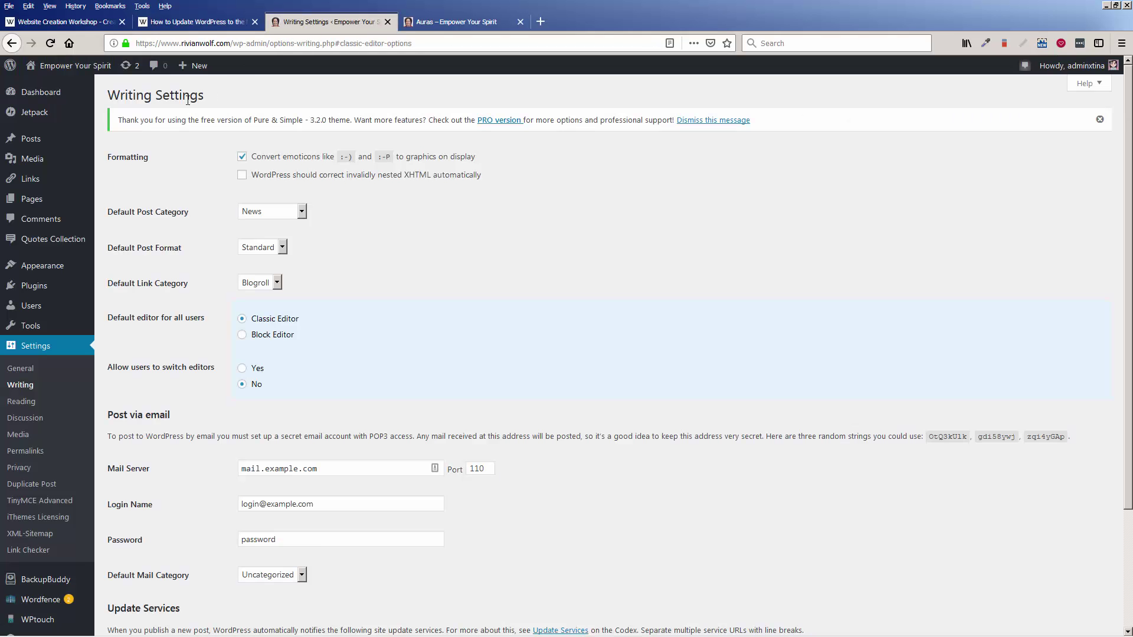
left_click(132, 72)
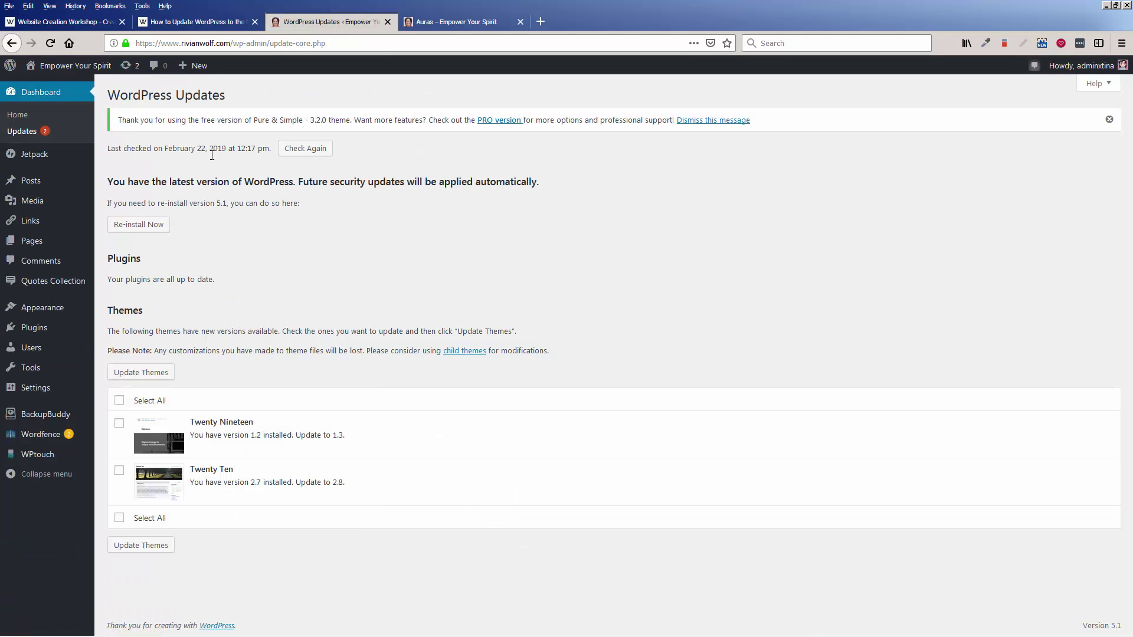
left_click(207, 23)
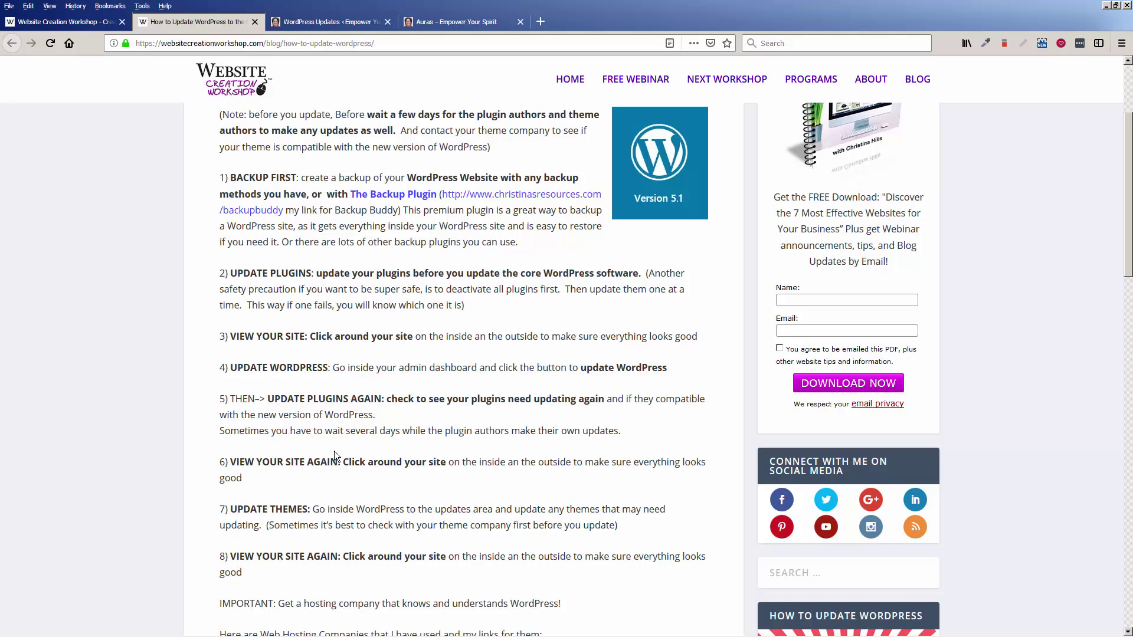
Step: Reload the live site and browse its Auras, PLR, Reiki and Programs pages
left_click(435, 26)
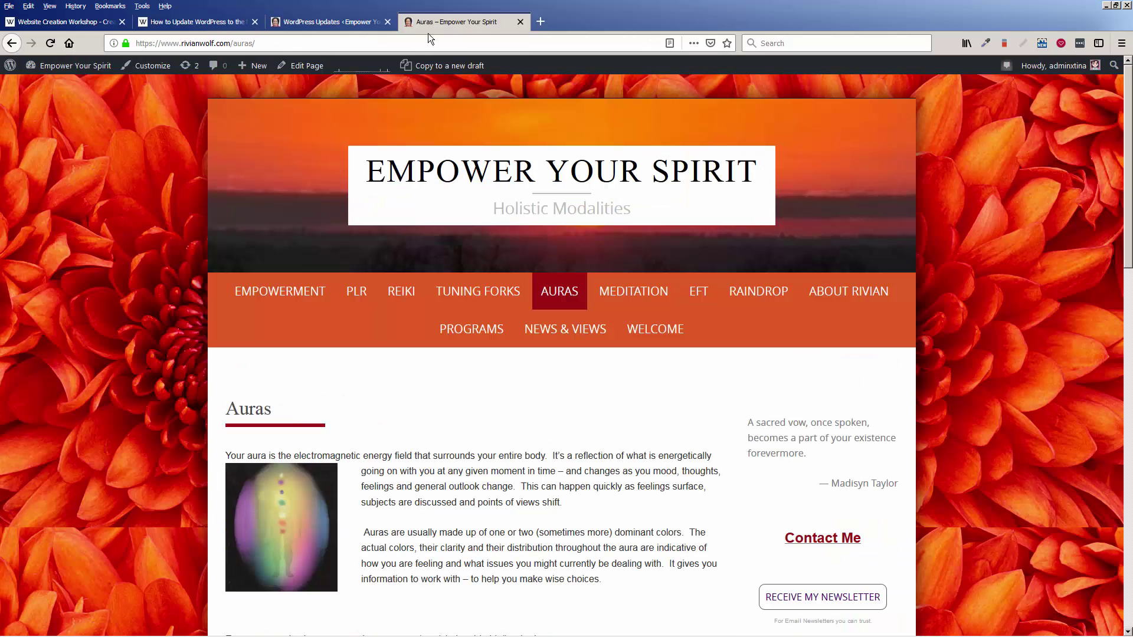
left_click(51, 44)
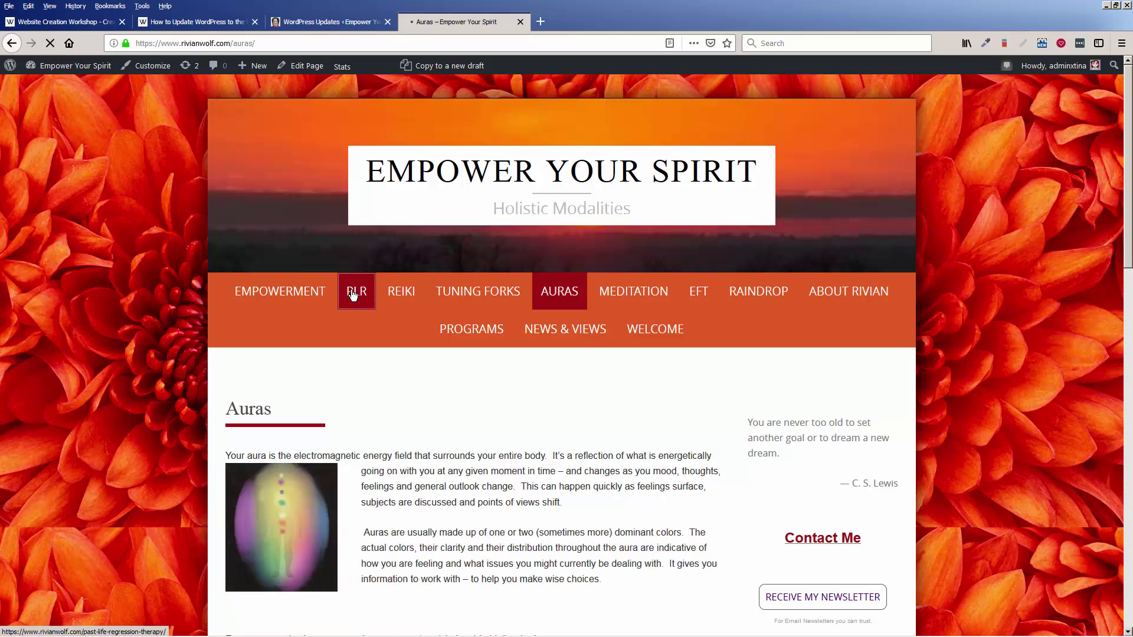
left_click(353, 294)
left_click(397, 295)
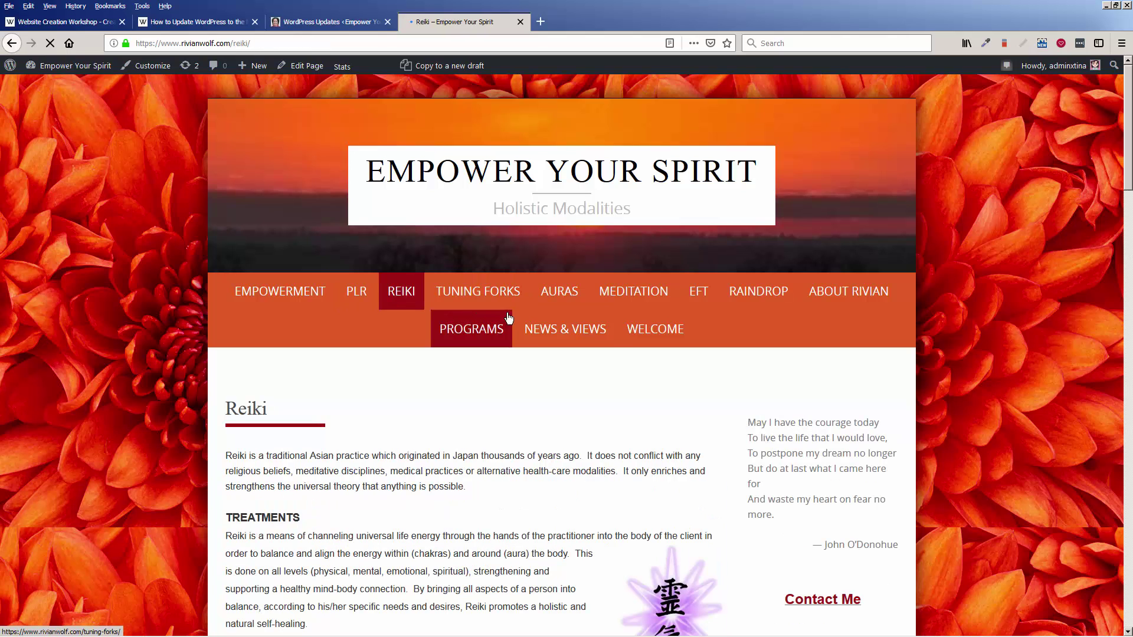
left_click(470, 332)
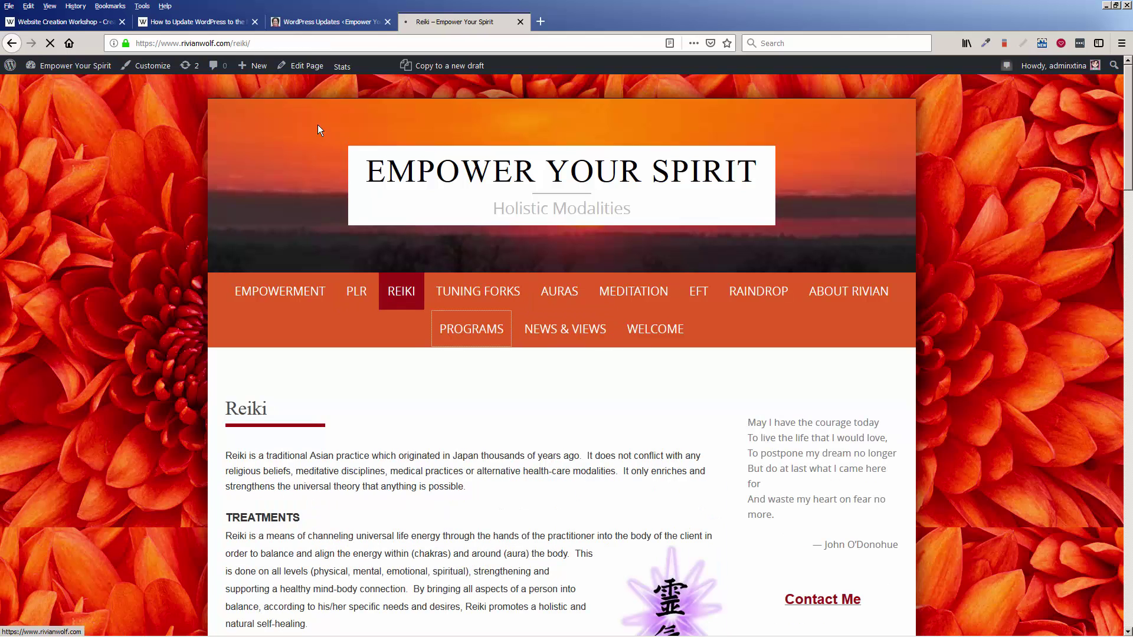
left_click(183, 23)
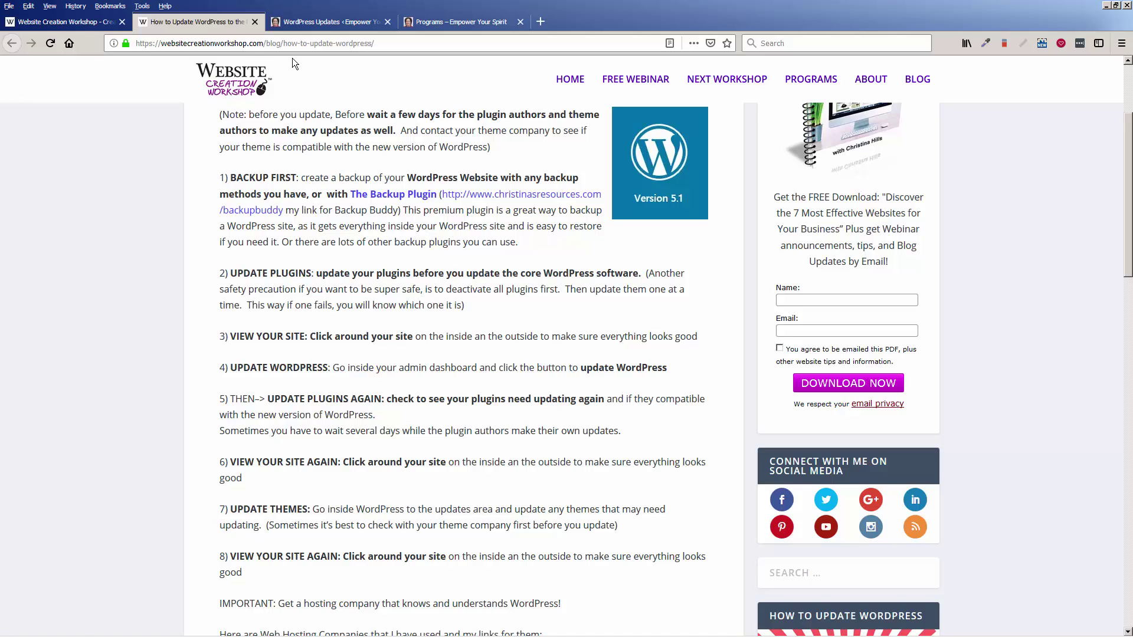
Step: Look over the installed themes list, then return to the WordPress Updates page
left_click(319, 22)
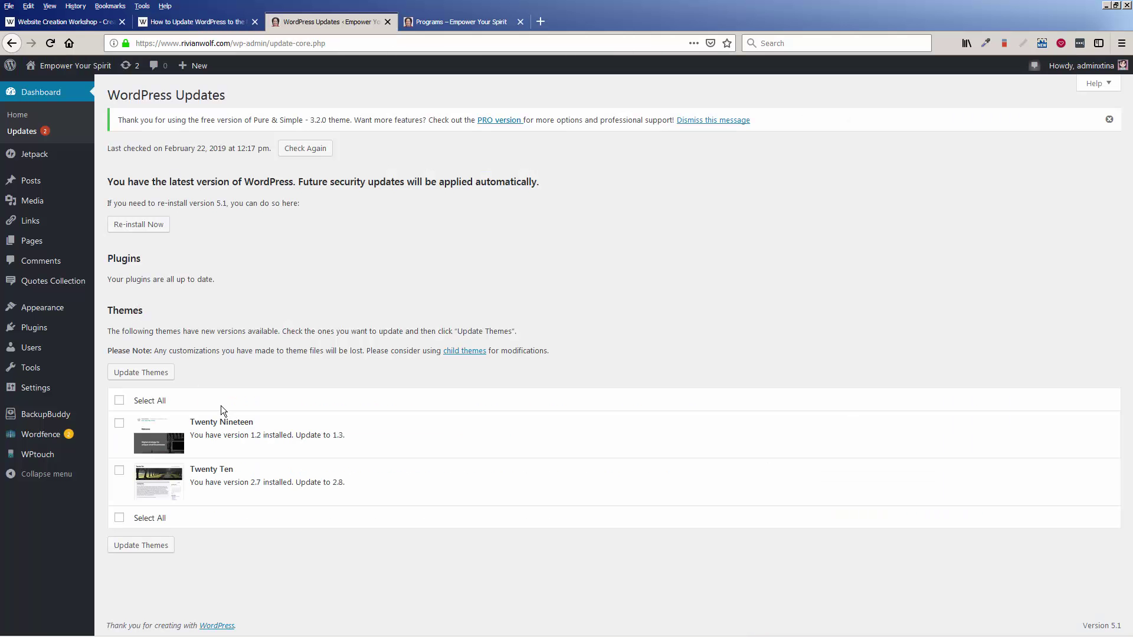
mouse_move(56, 310)
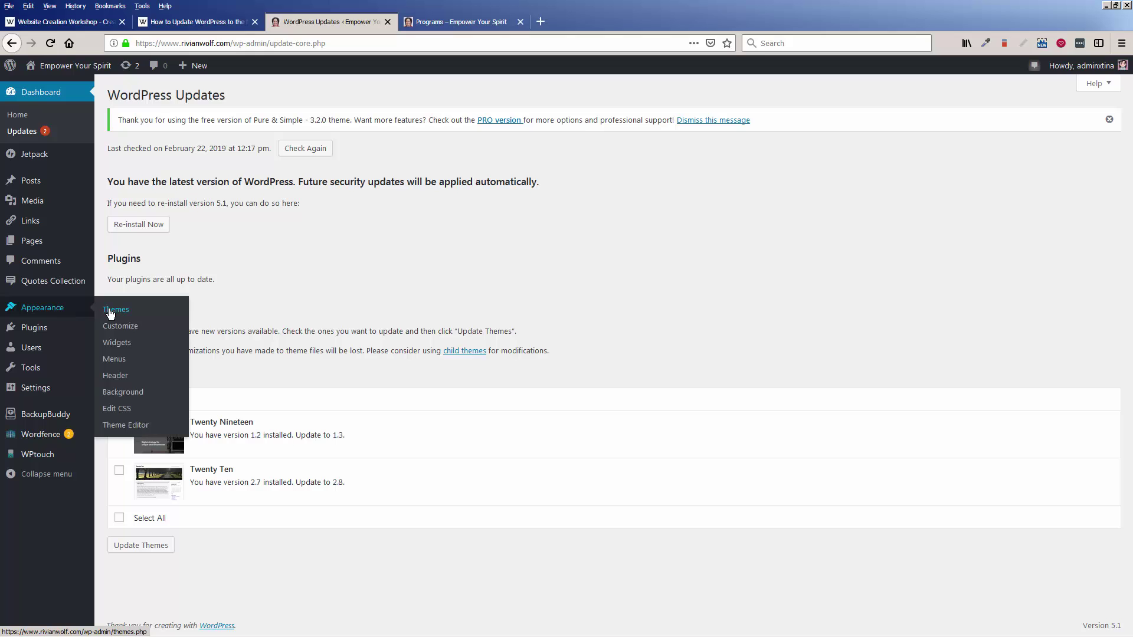
left_click(110, 312)
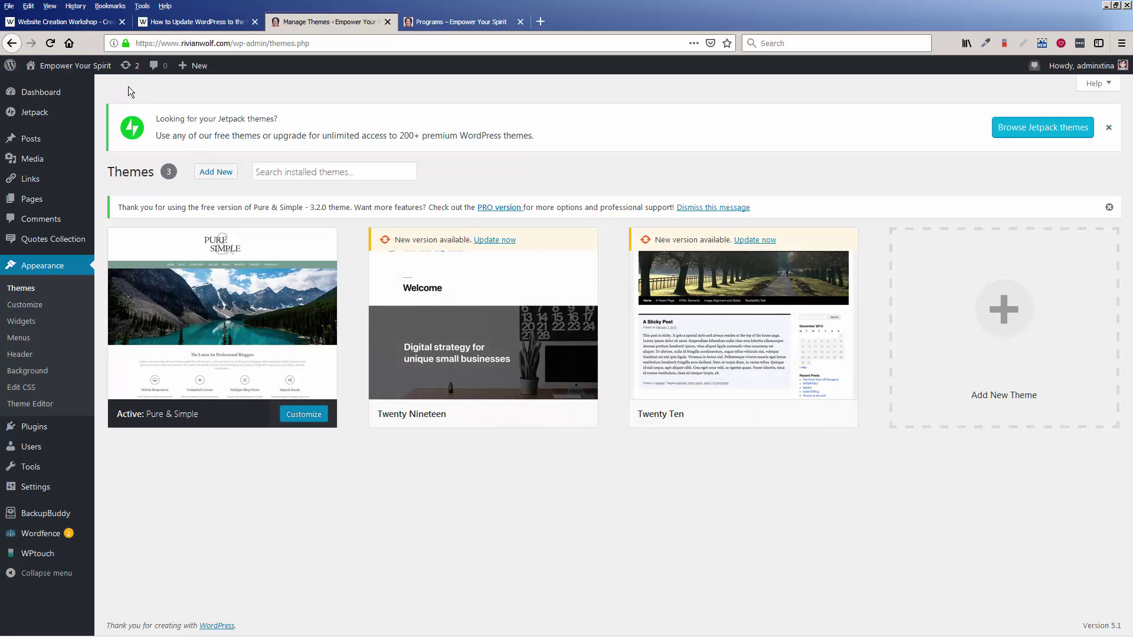
left_click(131, 70)
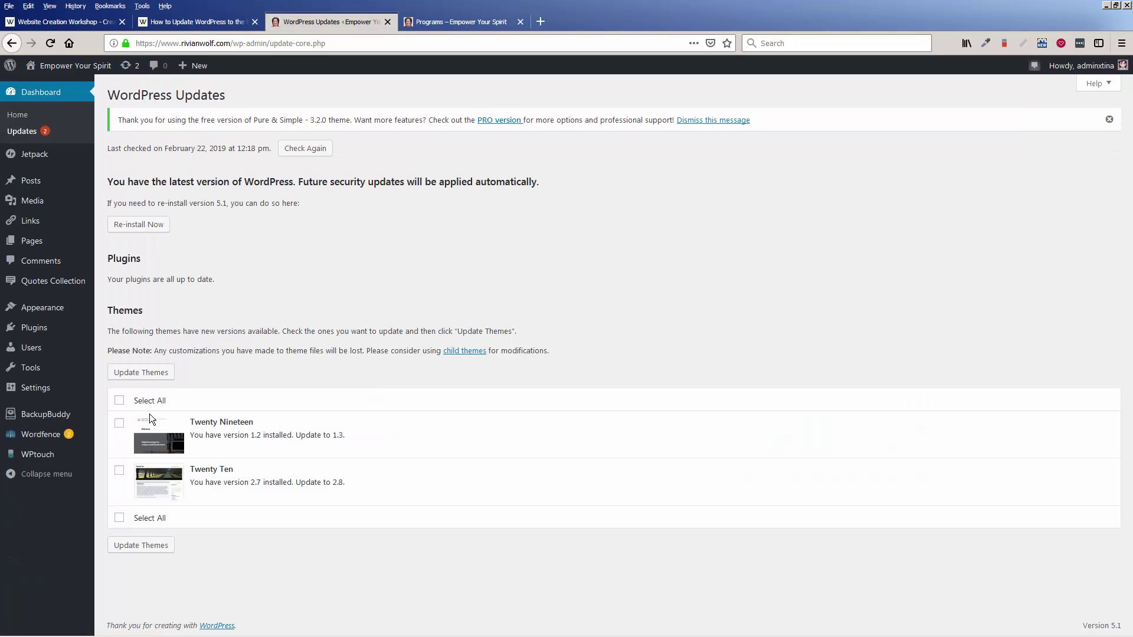
Step: Update the Twenty Nineteen and Twenty Ten themes and verify them on the Themes and Updates pages
left_click(122, 402)
left_click(136, 374)
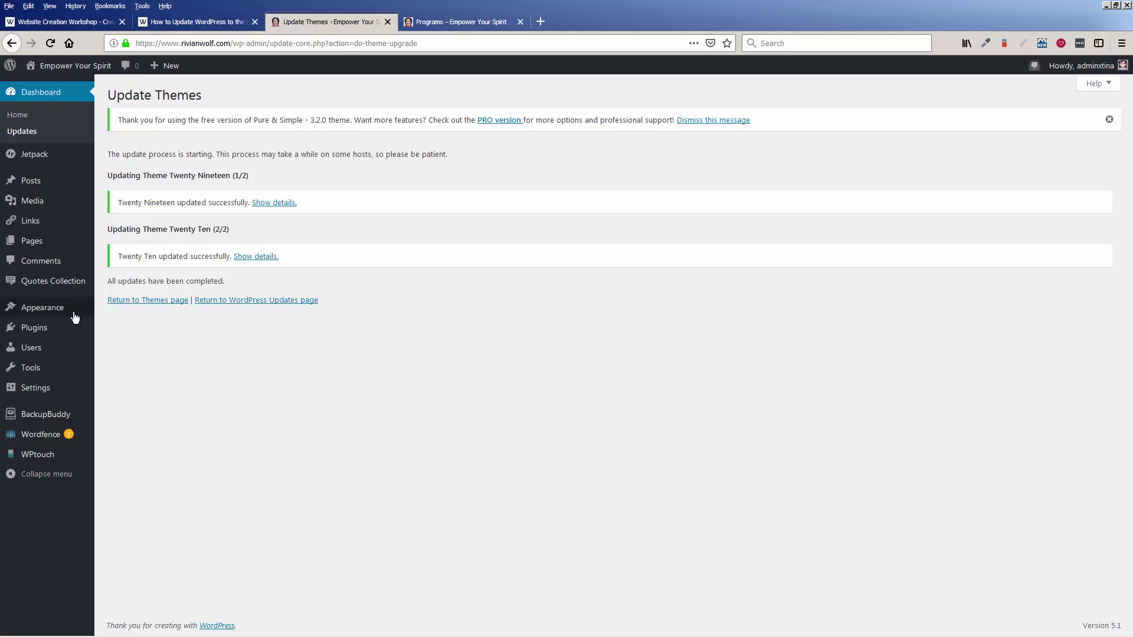
mouse_move(71, 311)
left_click(112, 313)
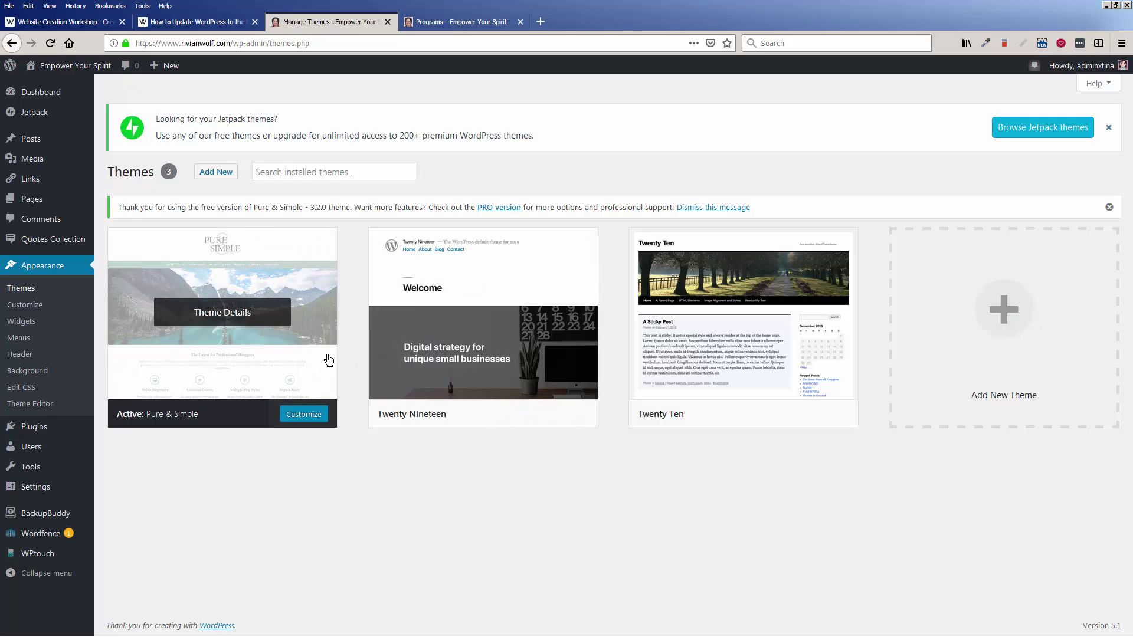
left_click(39, 97)
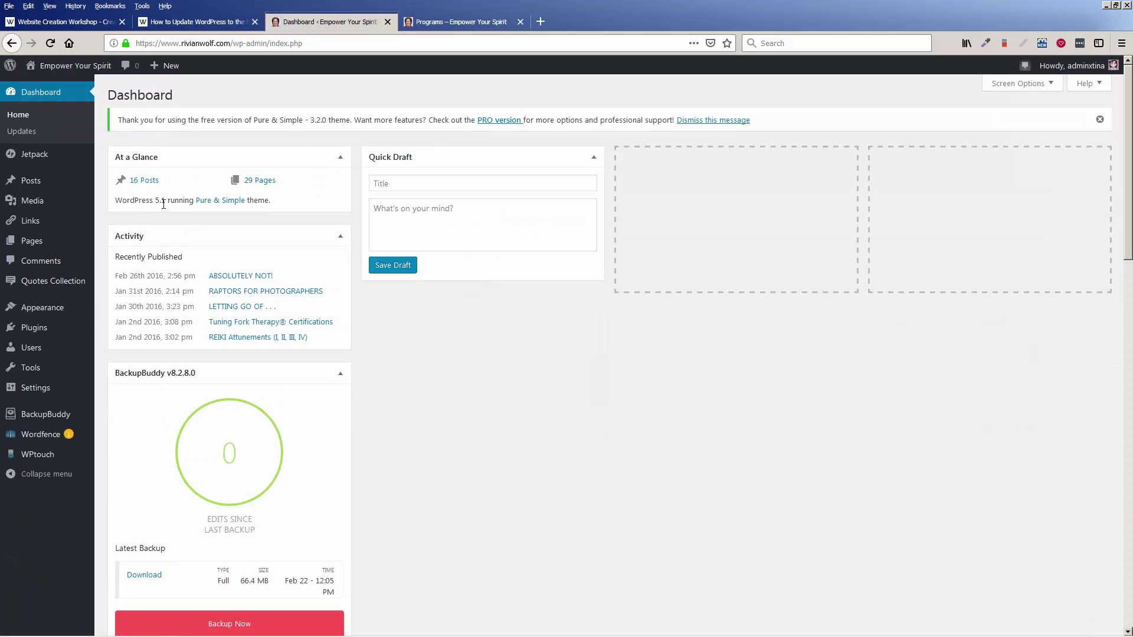
left_click(35, 139)
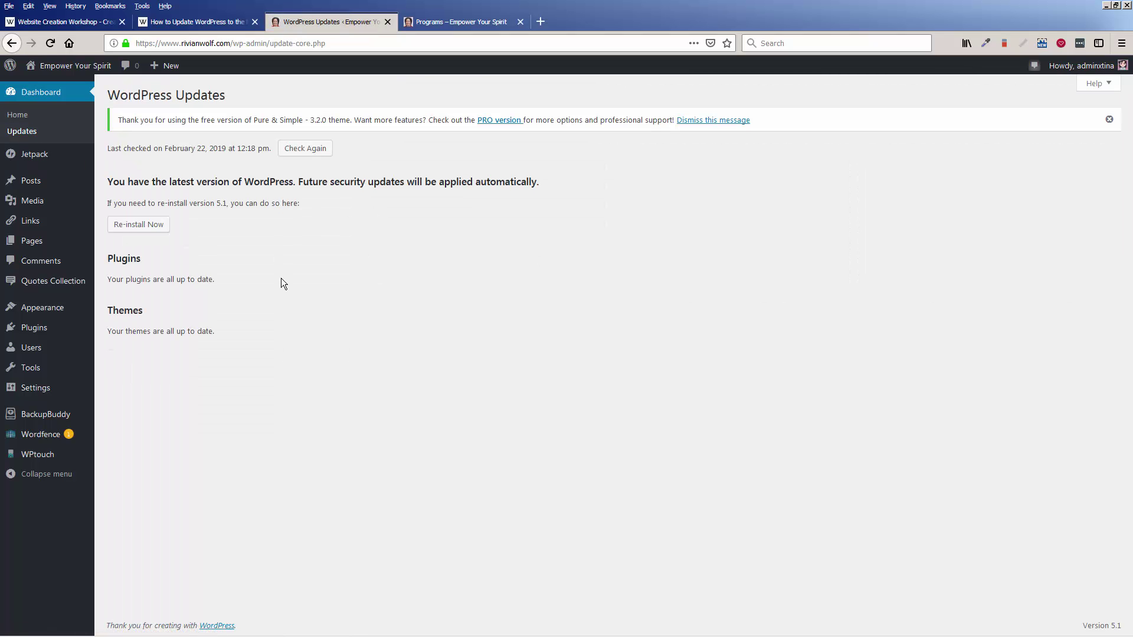
Step: Visit the live site and browse its Reiki, Auras, News & Views and Welcome pages
left_click(189, 26)
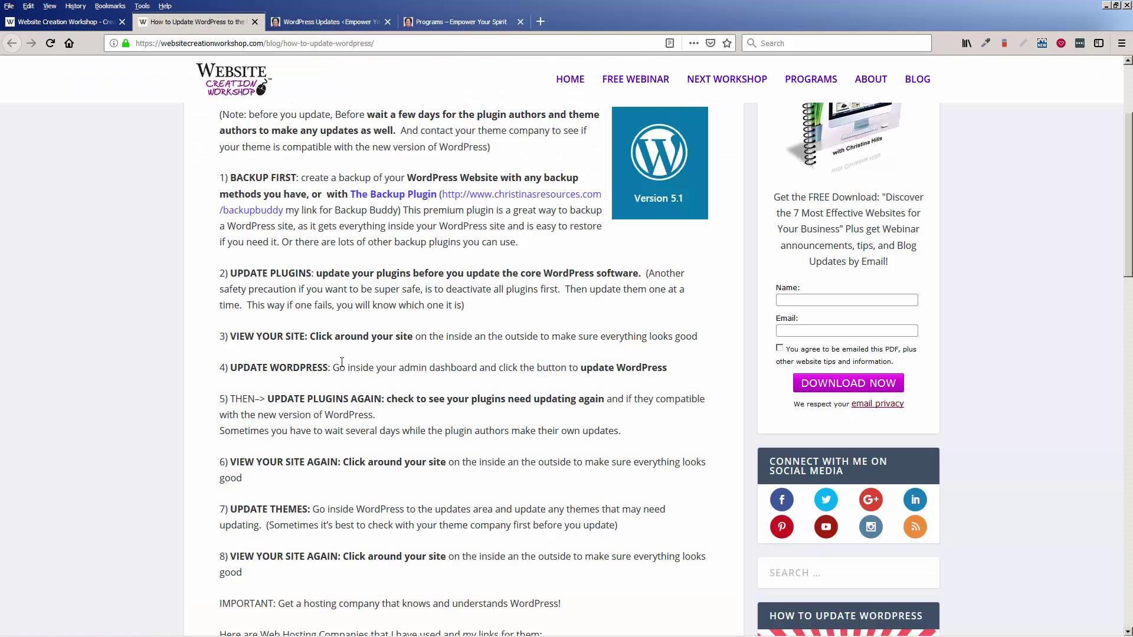
scroll(342, 363, "down", 3)
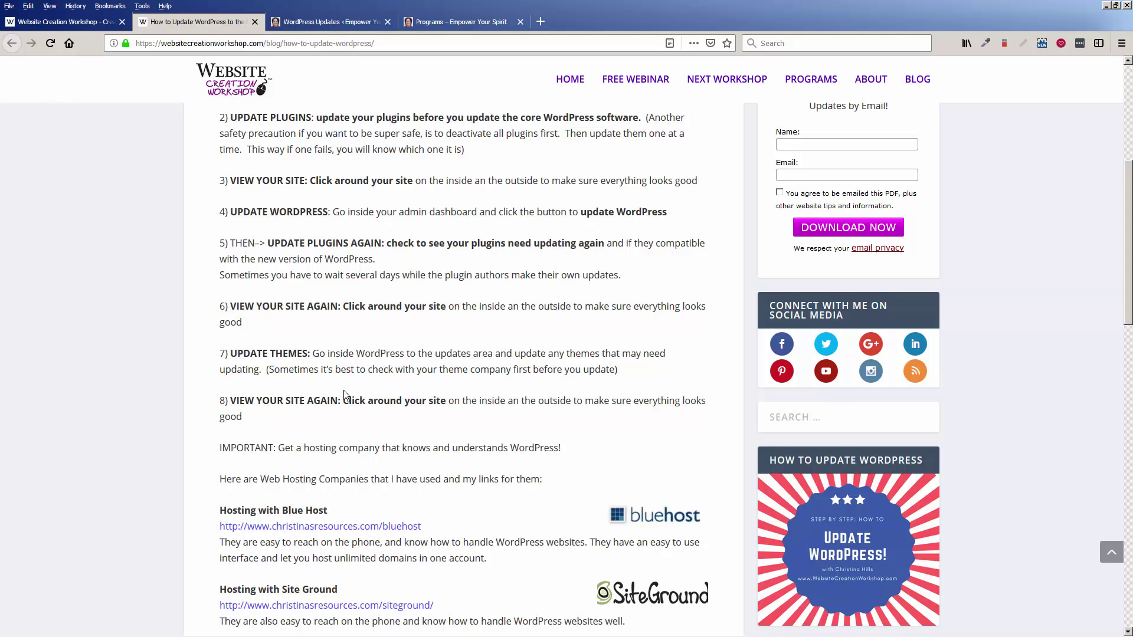
left_click(330, 23)
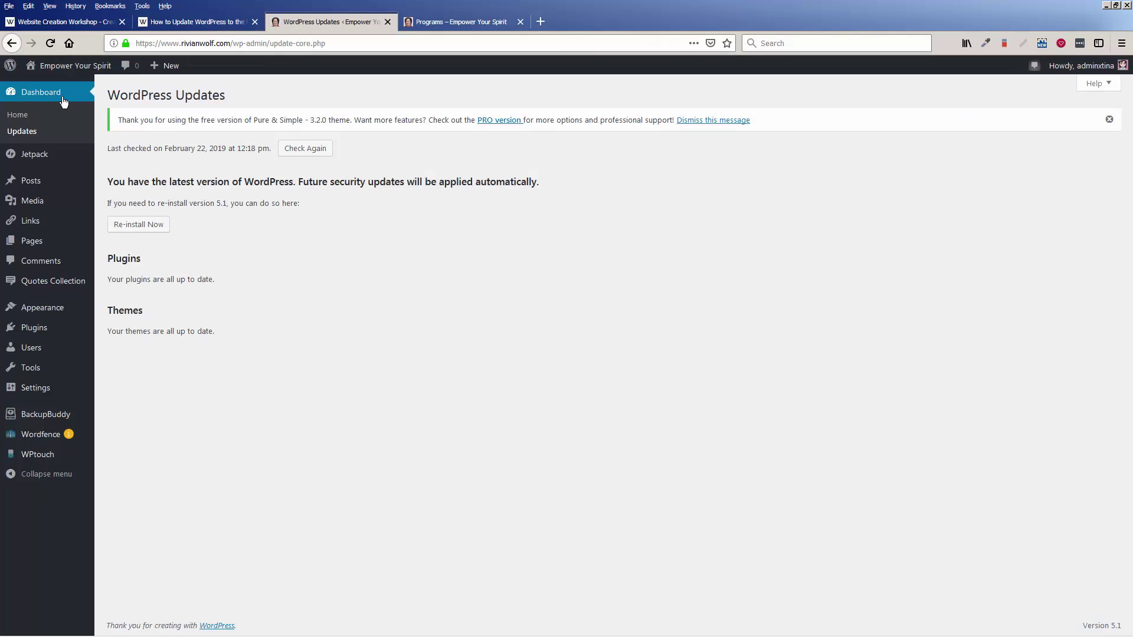
left_click(45, 89)
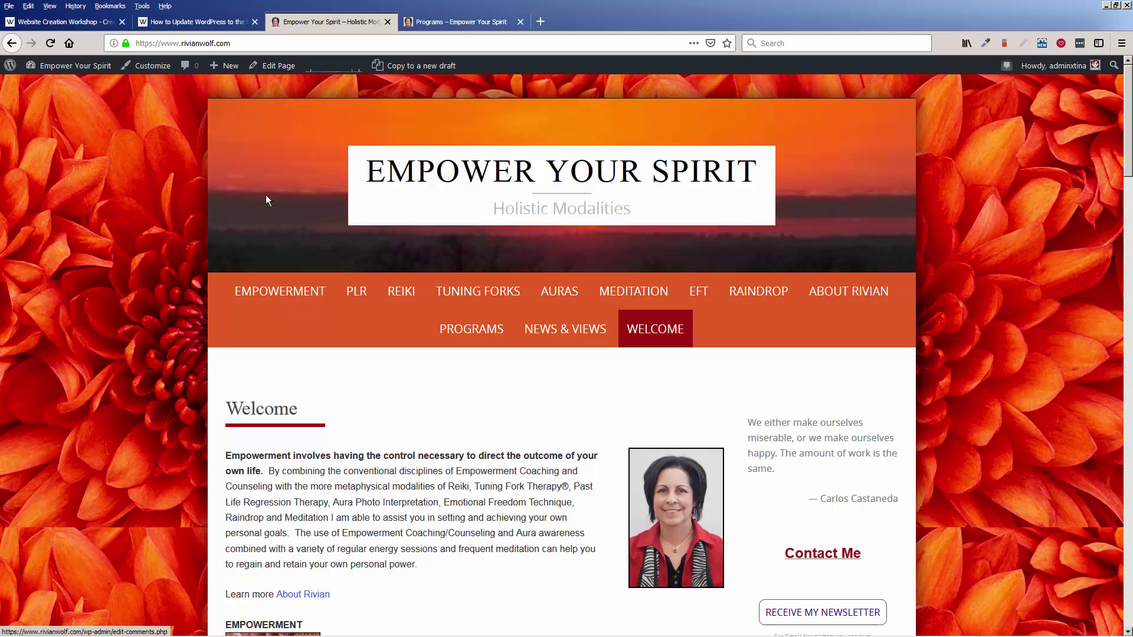
left_click(398, 295)
left_click(560, 297)
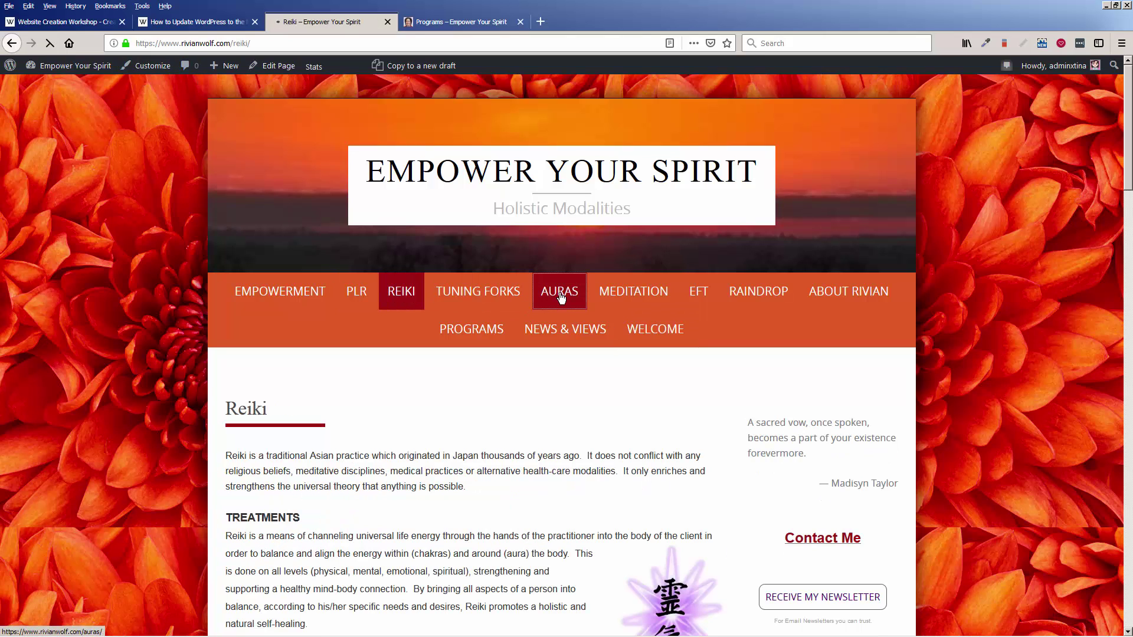
left_click(562, 334)
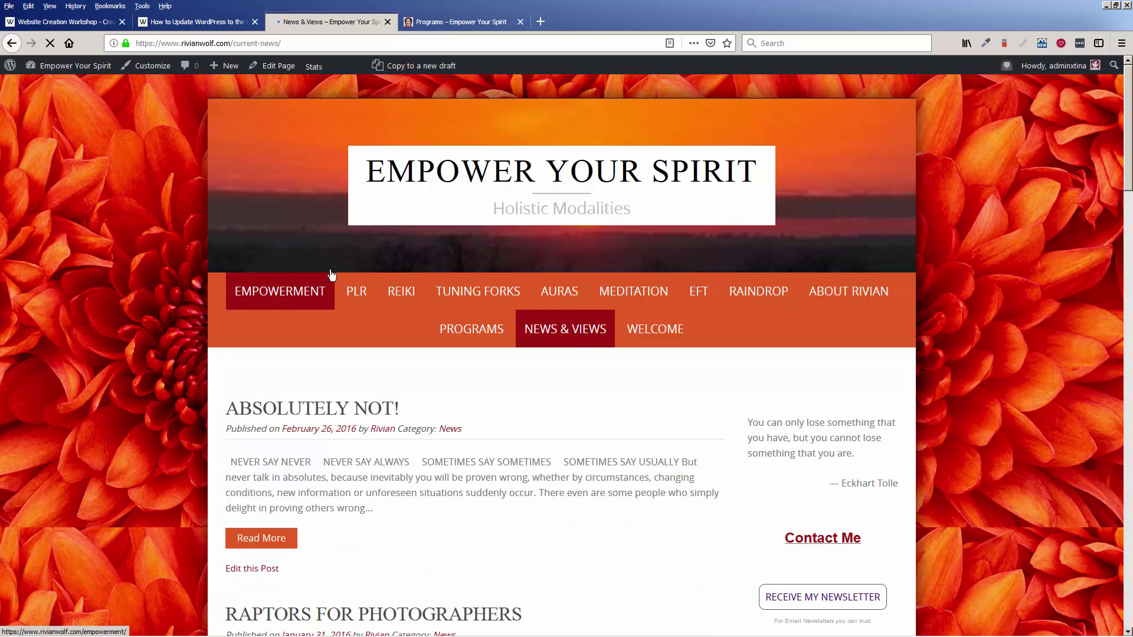
left_click(454, 178)
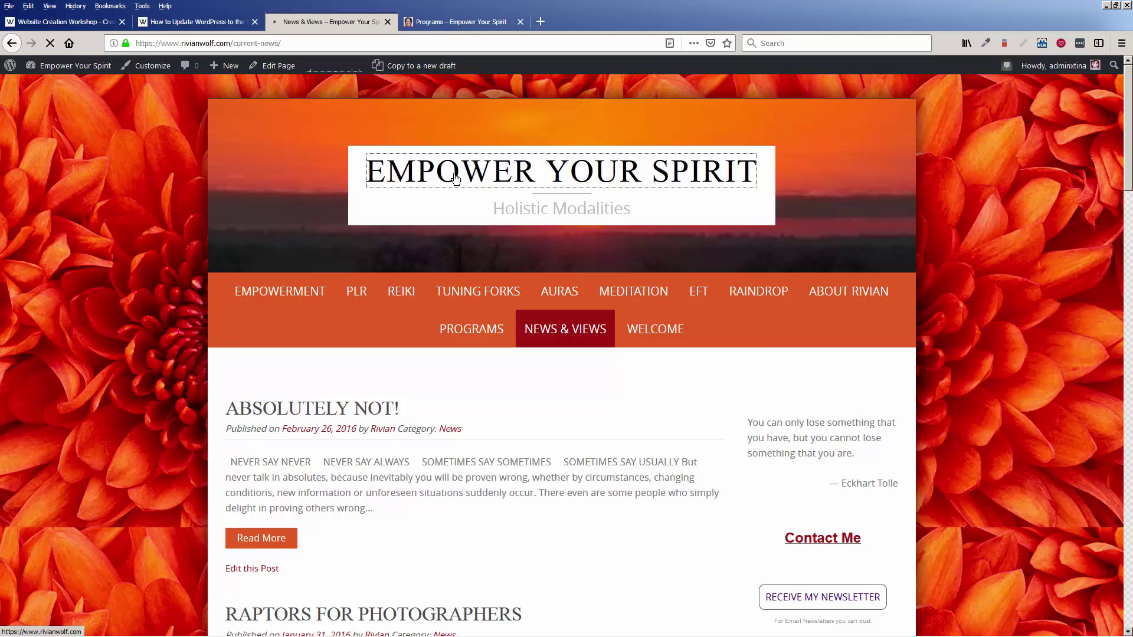
left_click(200, 22)
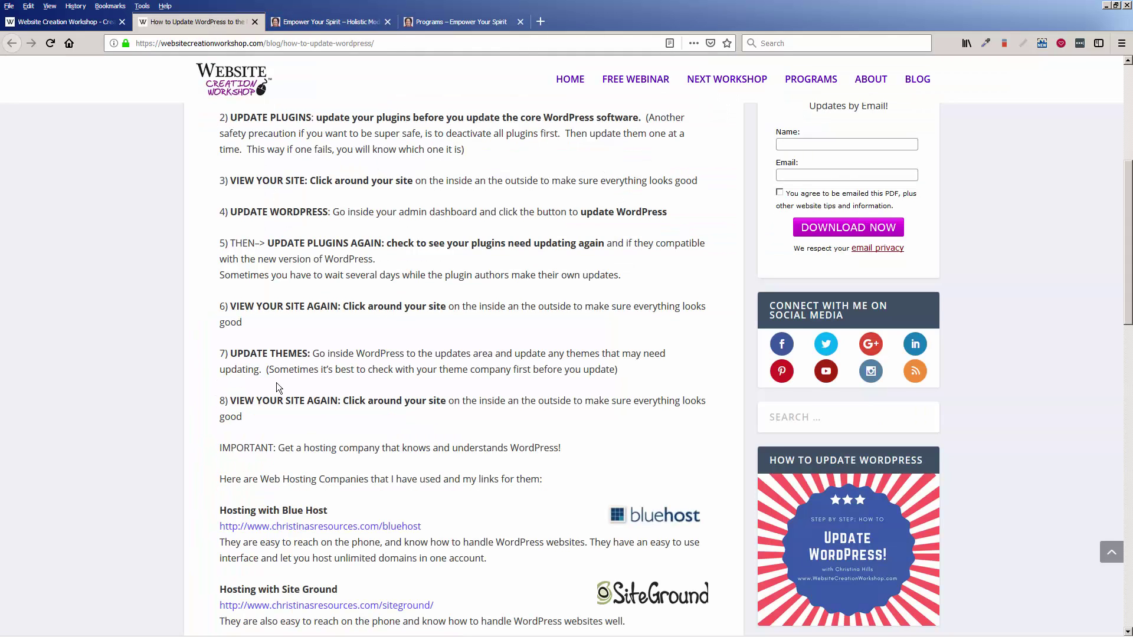
Step: Skim the How to Update WordPress article, then go to the Website Creation Workshop About page
scroll(277, 387, "down", 3)
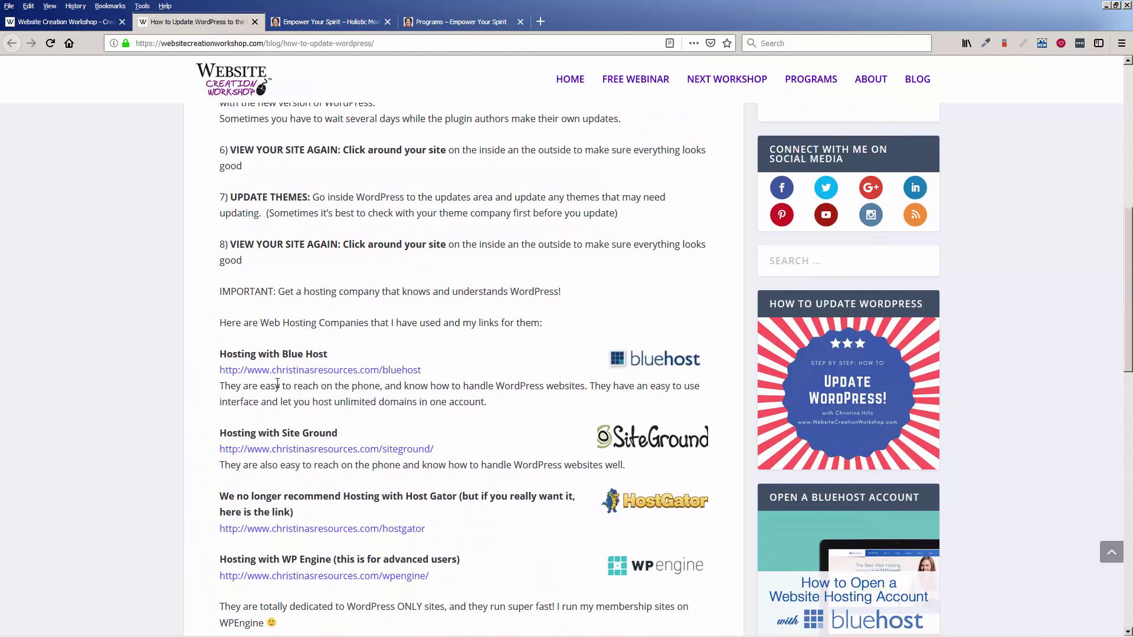
scroll(277, 387, "down", 2)
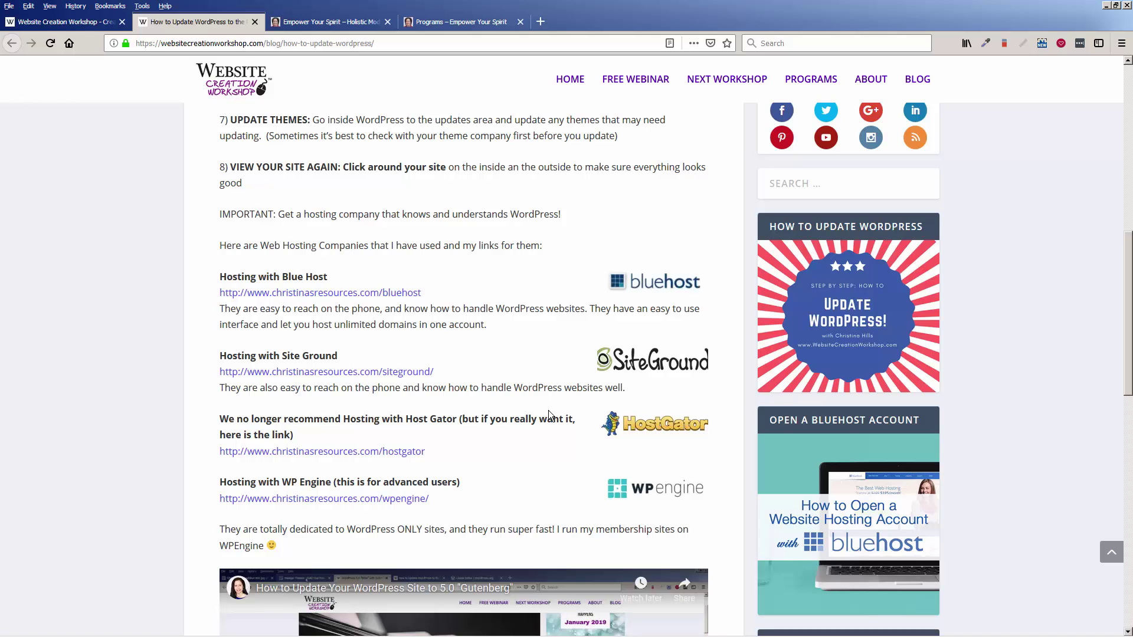
scroll(548, 410, "up", 10)
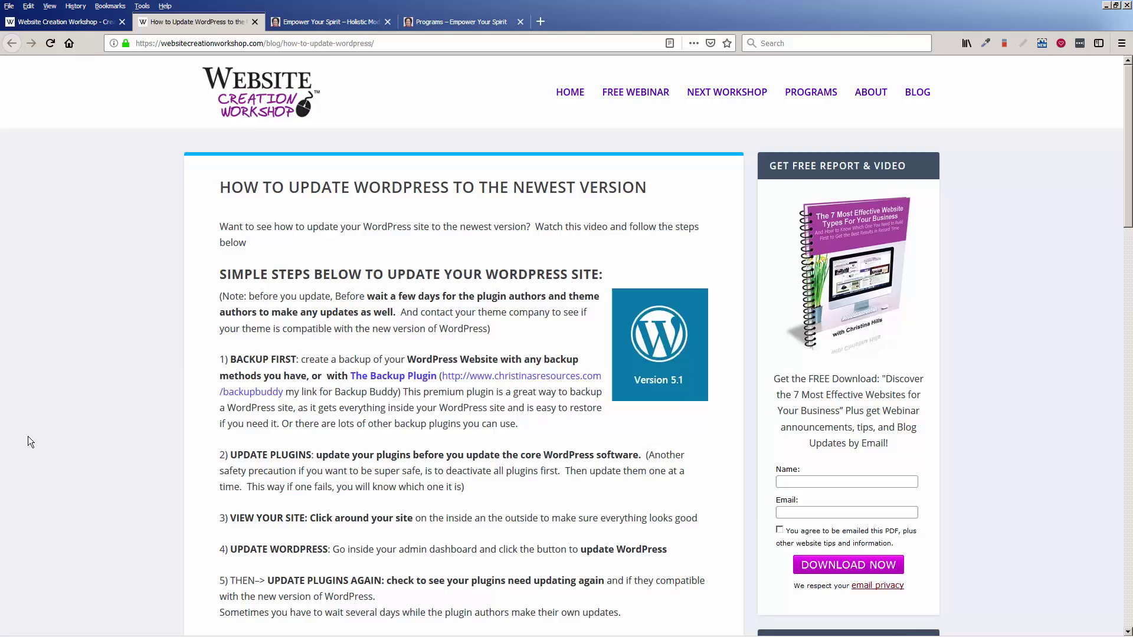
left_click(872, 97)
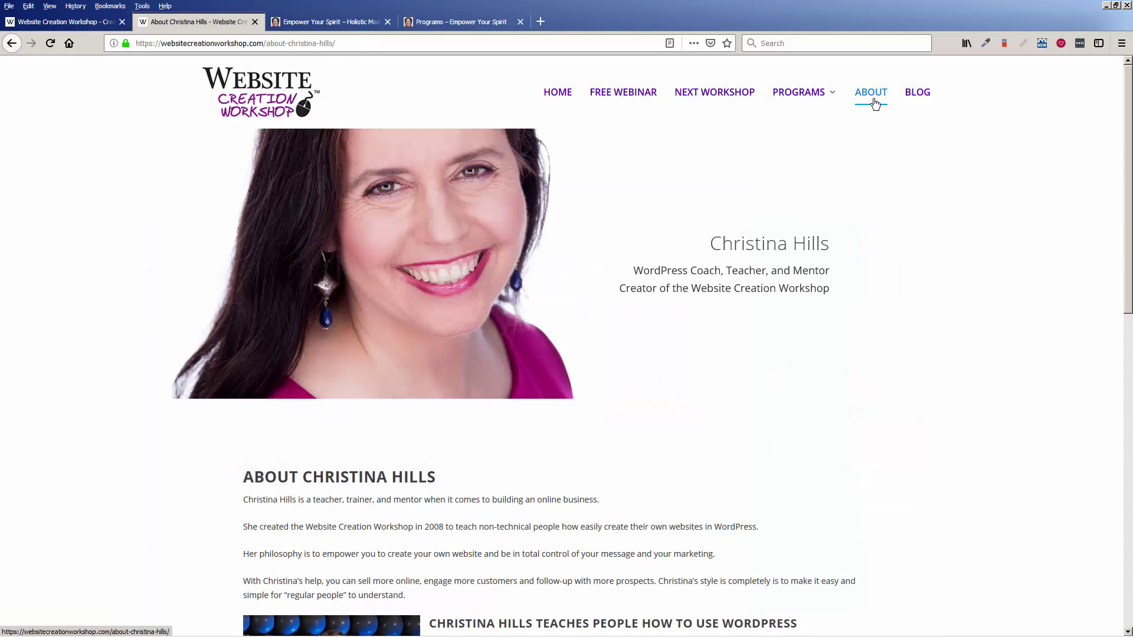